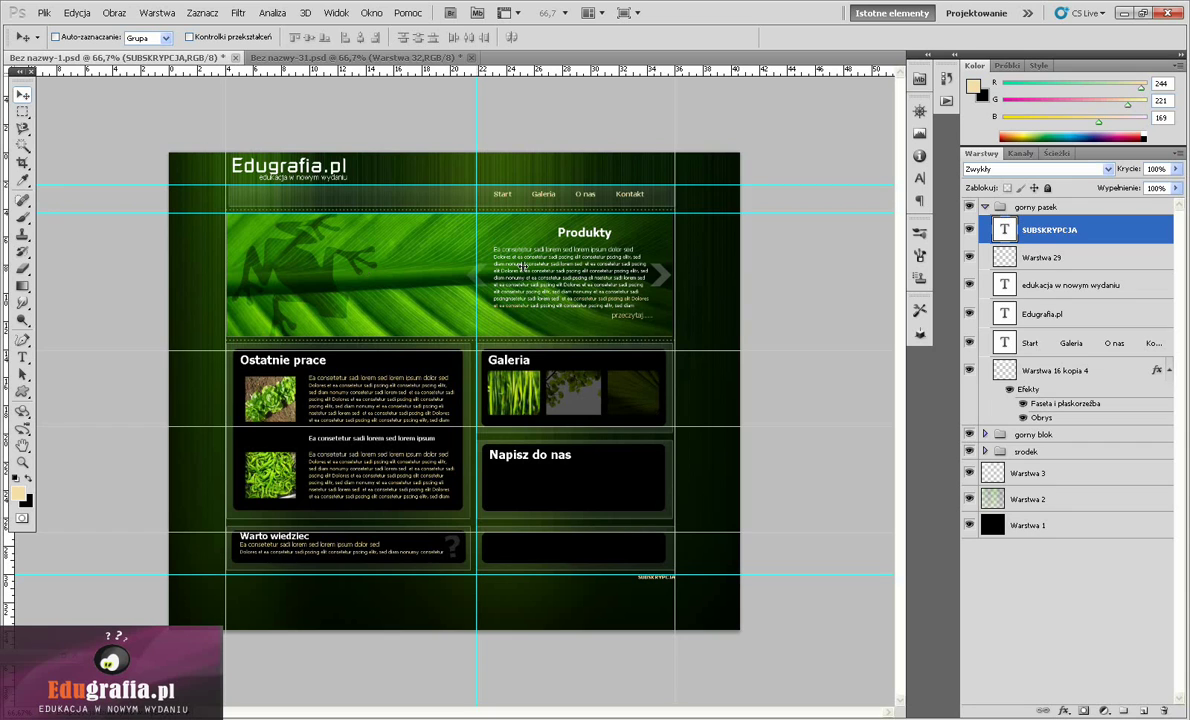
- Collapse gorny pasek and add a new layer group named 'box' at the top
click(985, 206)
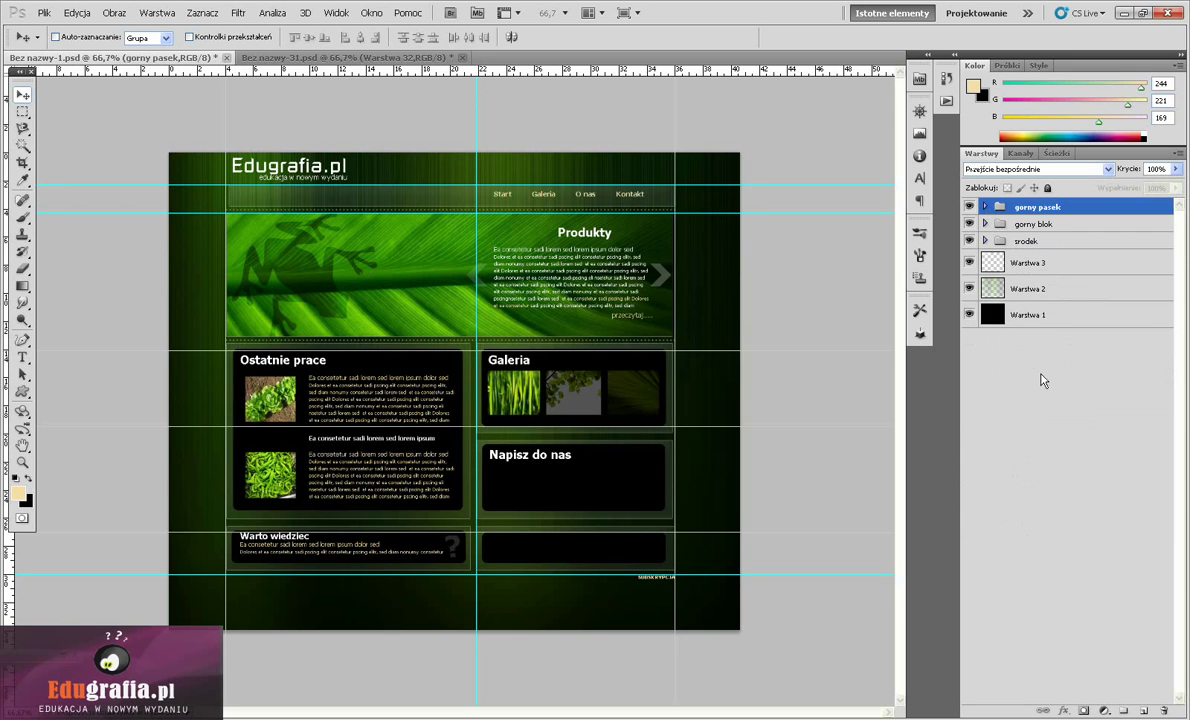
click(1122, 710)
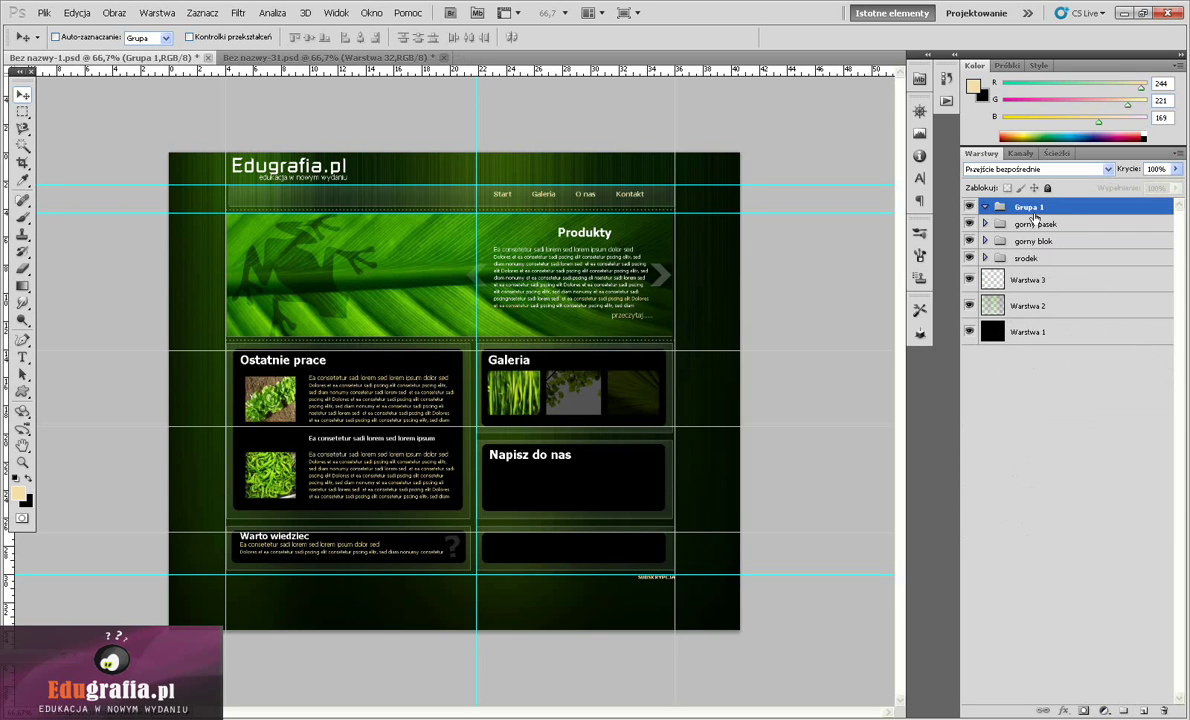
double_click(1033, 207)
text(box)
key(Return)
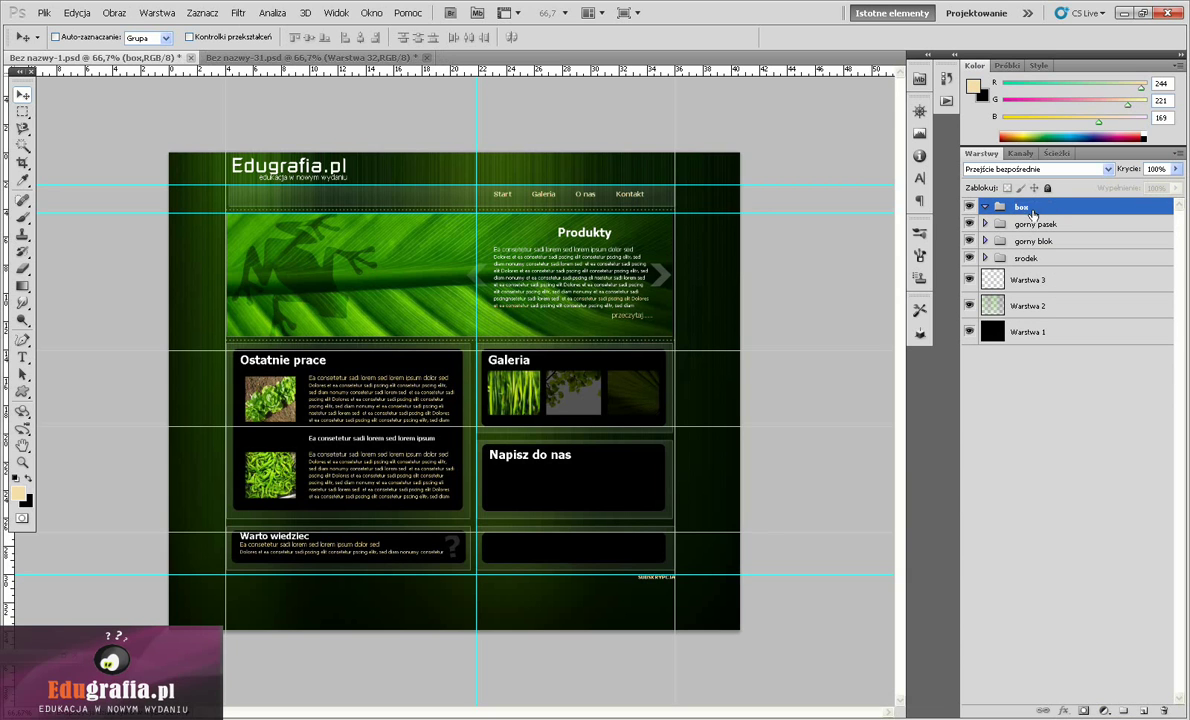
- Make white the foreground colour and select the Rounded Rectangle tool with 10 px radius
click(28, 481)
click(28, 479)
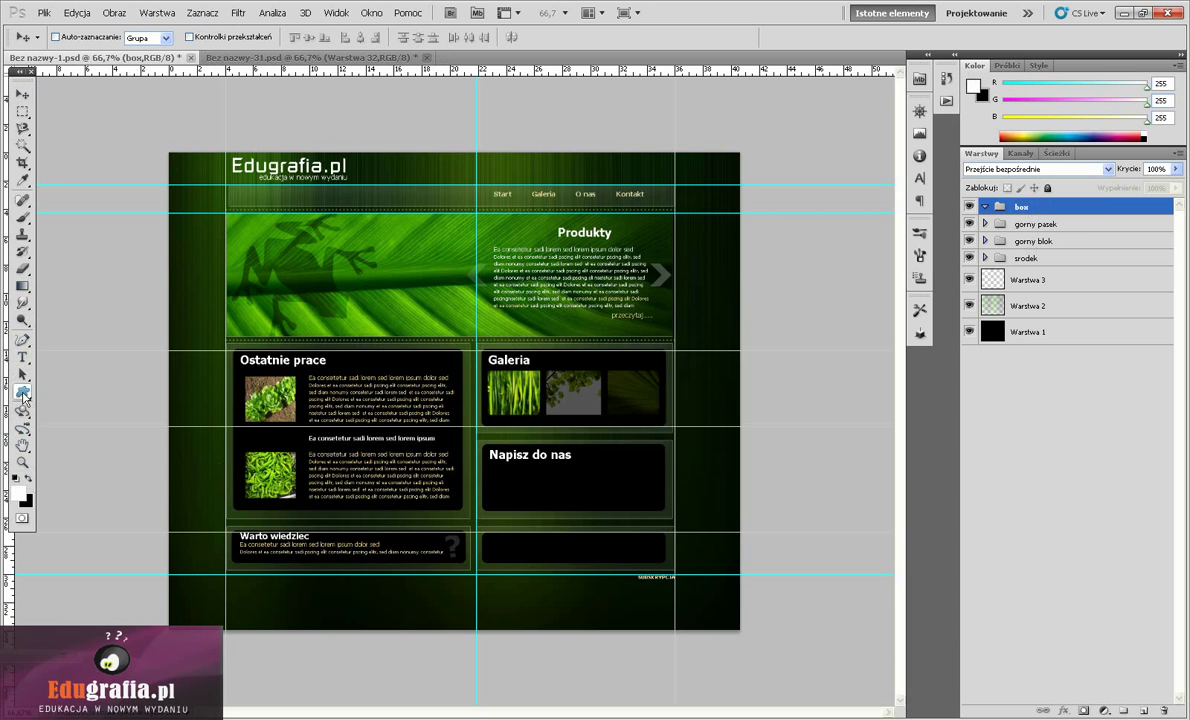
click(22, 394)
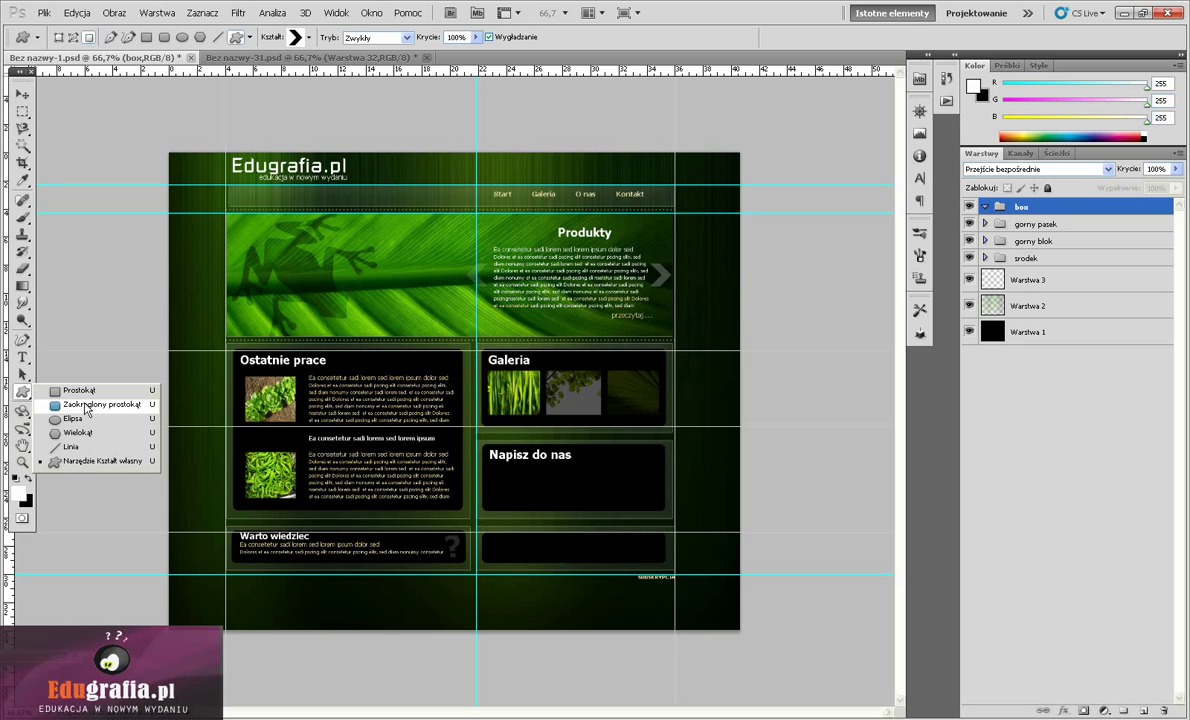
click(87, 405)
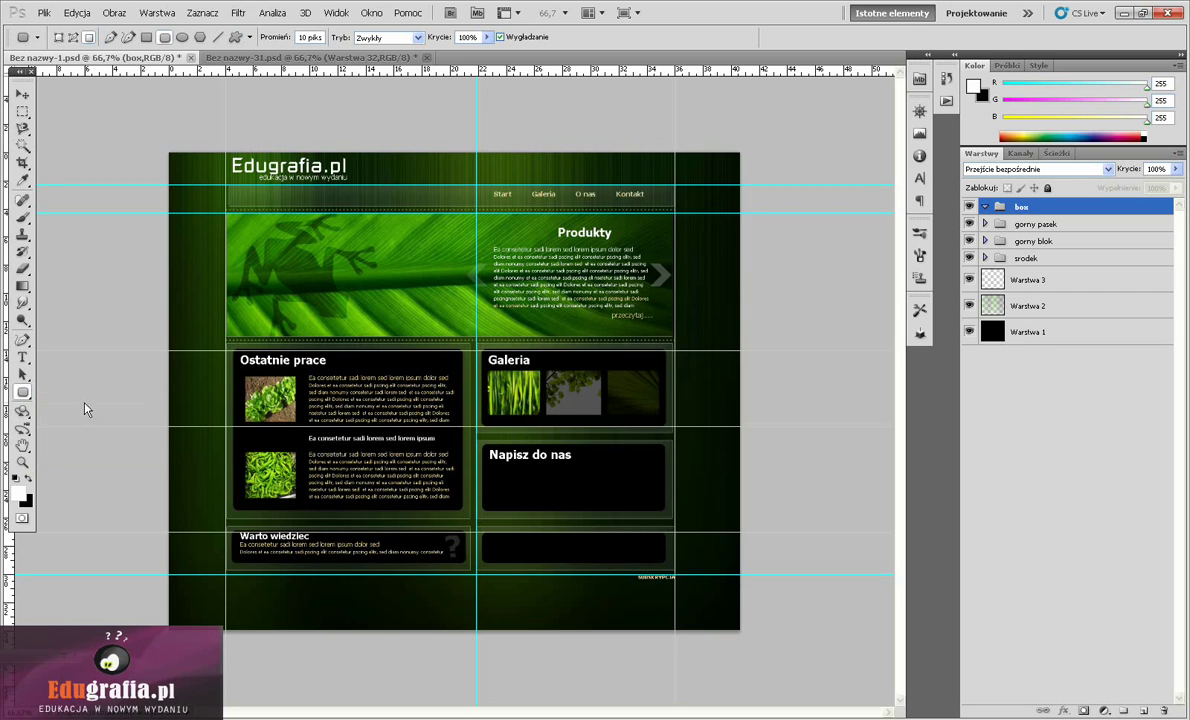
double_click(308, 38)
- On a new layer in box, draw the white field inside 'Napisz do nas' and nudge it left
click(1143, 711)
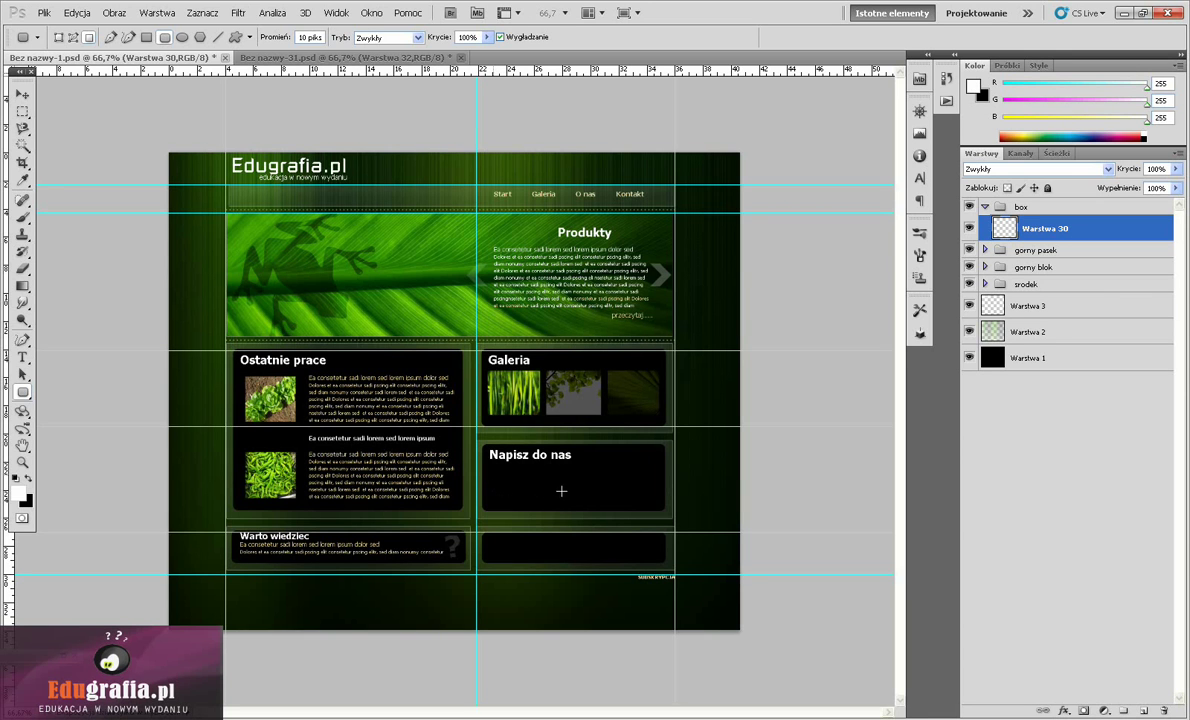
drag(493, 476, 614, 491)
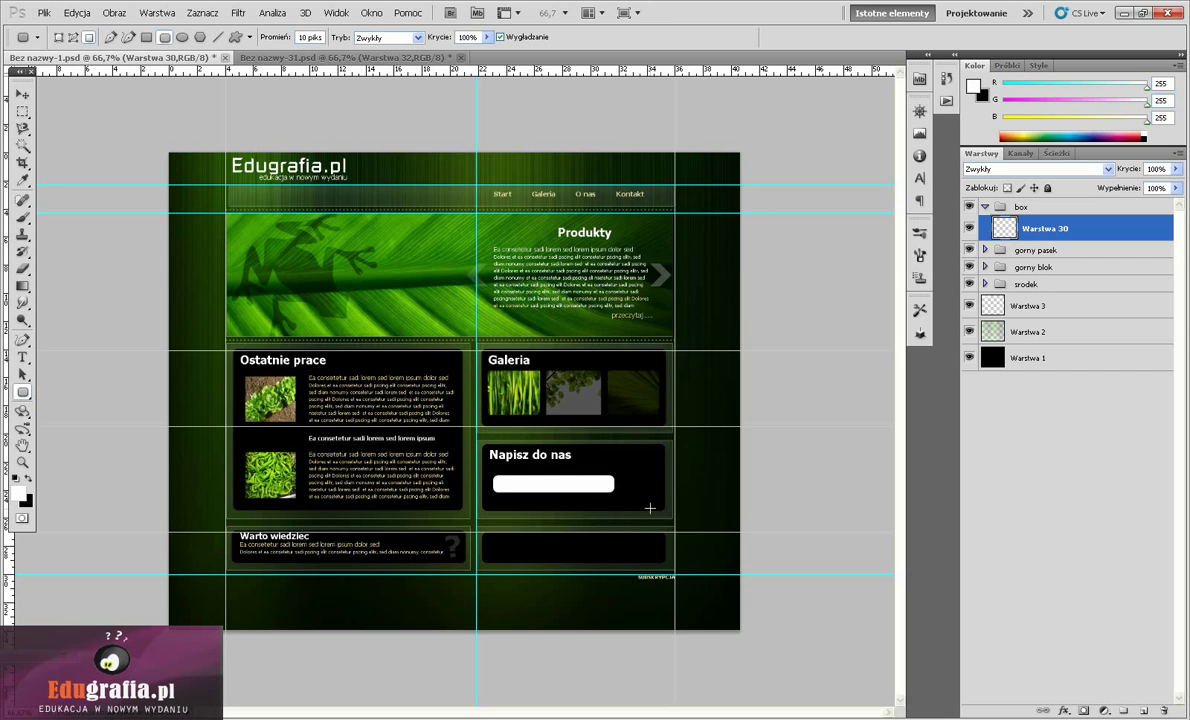
click(22, 94)
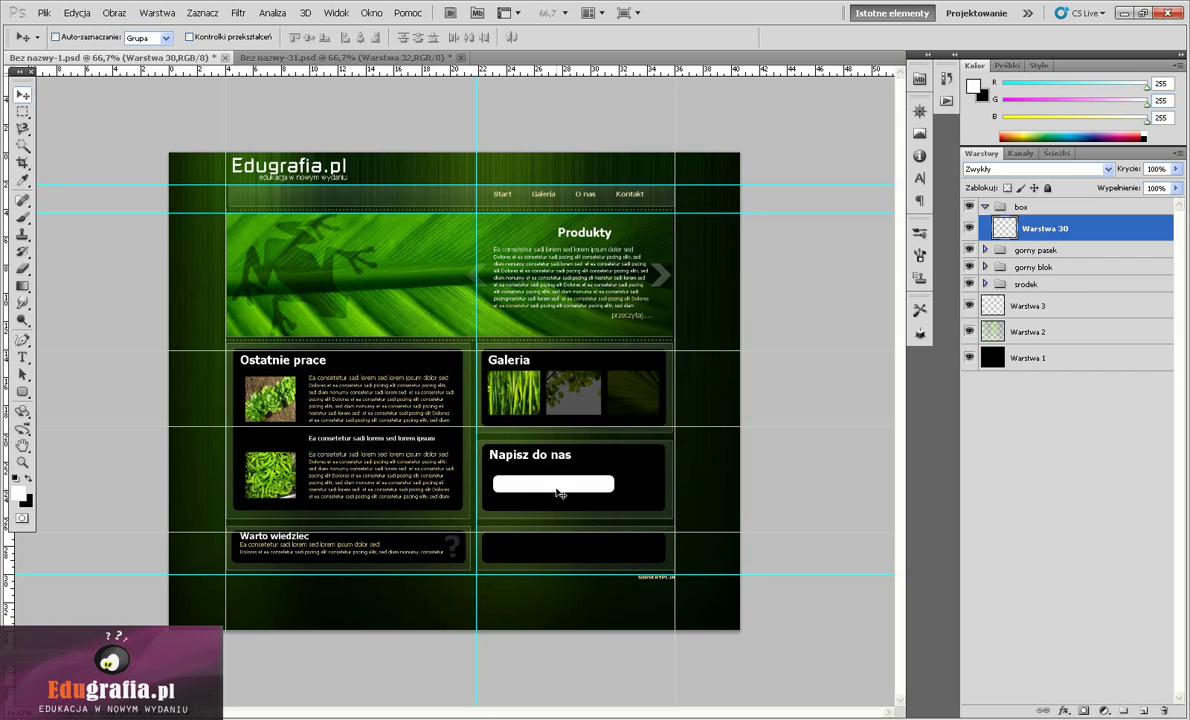
drag(548, 487, 548, 487)
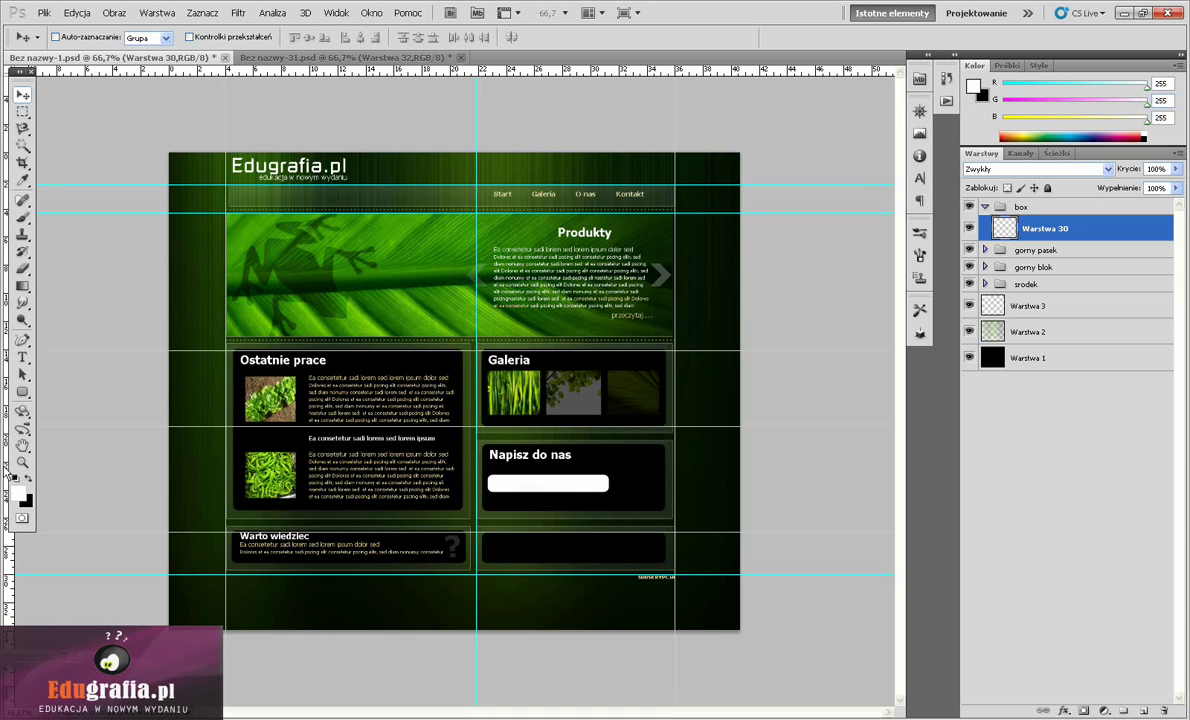
- Set the foreground colour to dark grey hex 37393d in the Color Picker
click(18, 490)
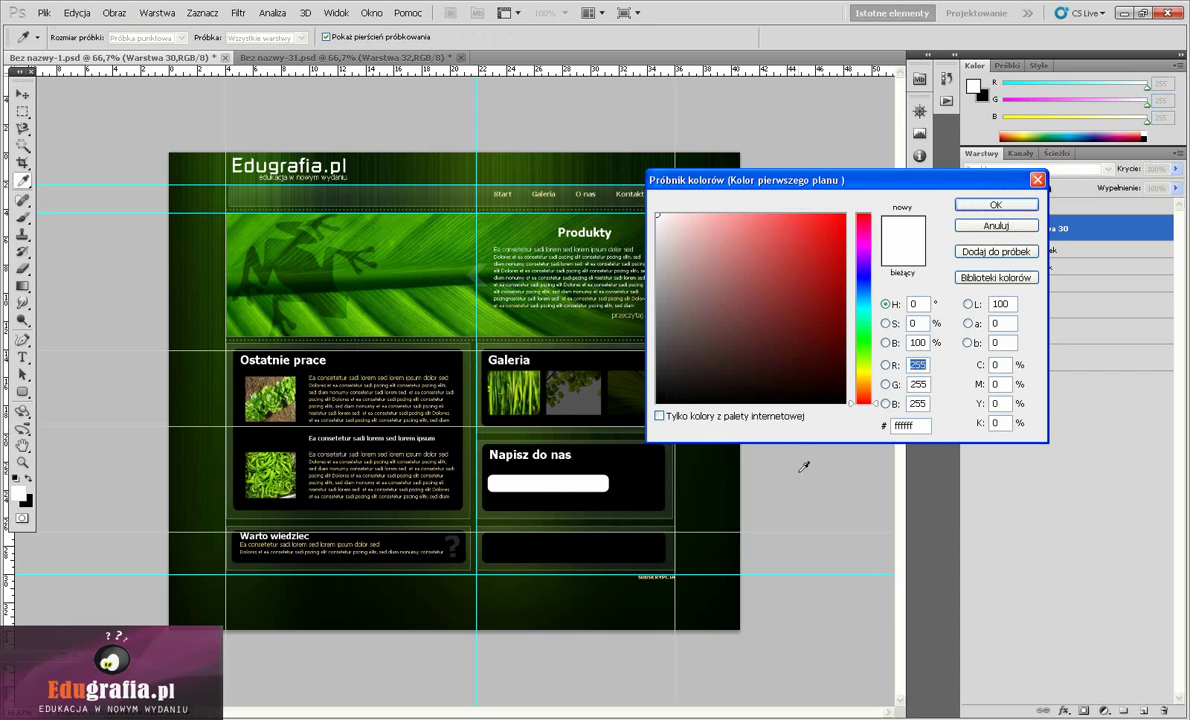
double_click(917, 425)
text(3739d)
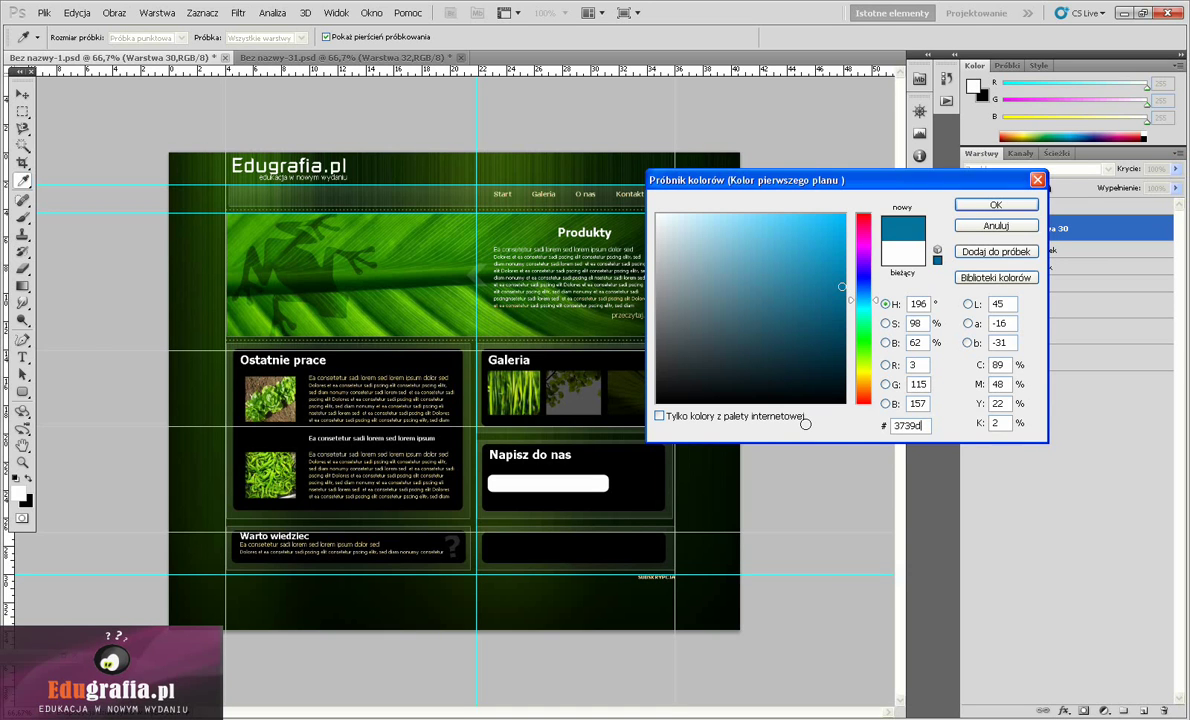
key(BackSpace)
text(3d)
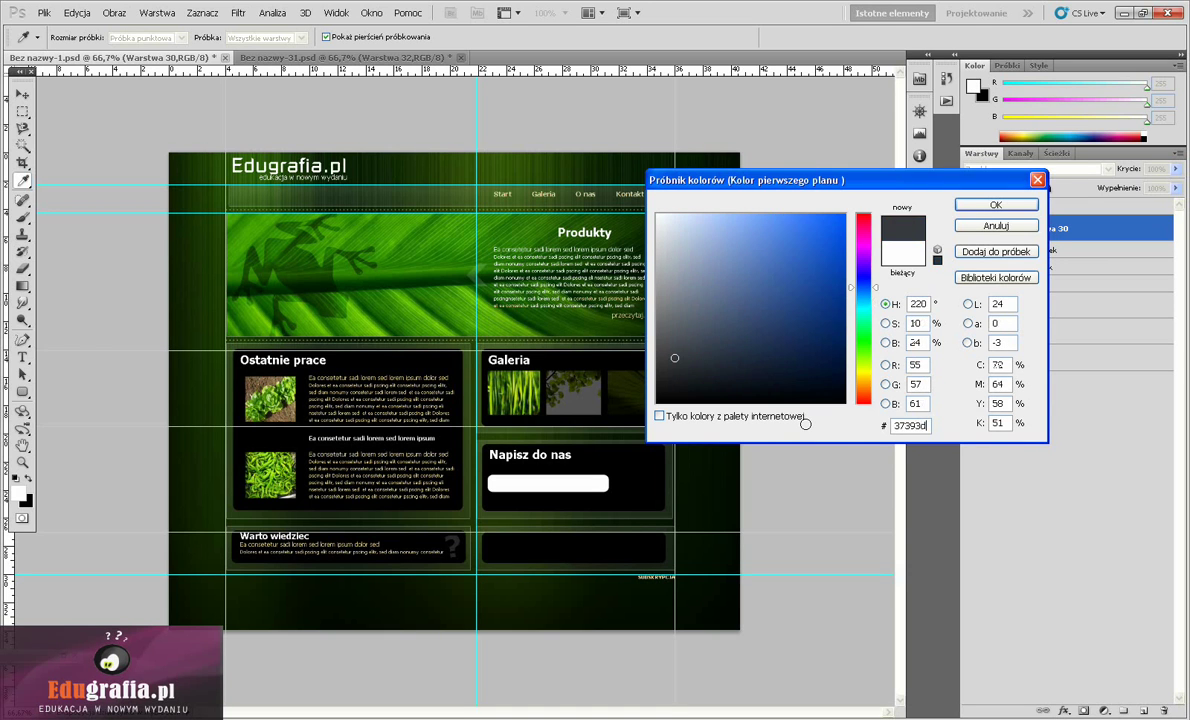
click(995, 204)
- Set up the Type tool with Arial at 14 pt
key(v)
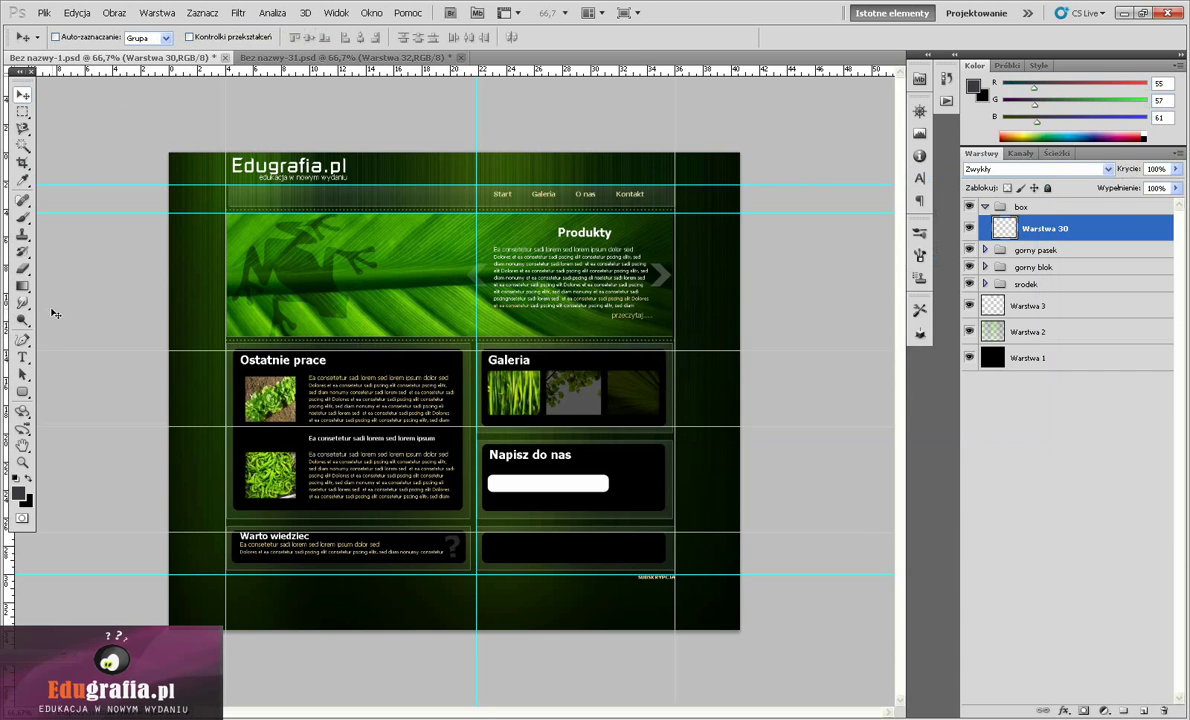
click(23, 358)
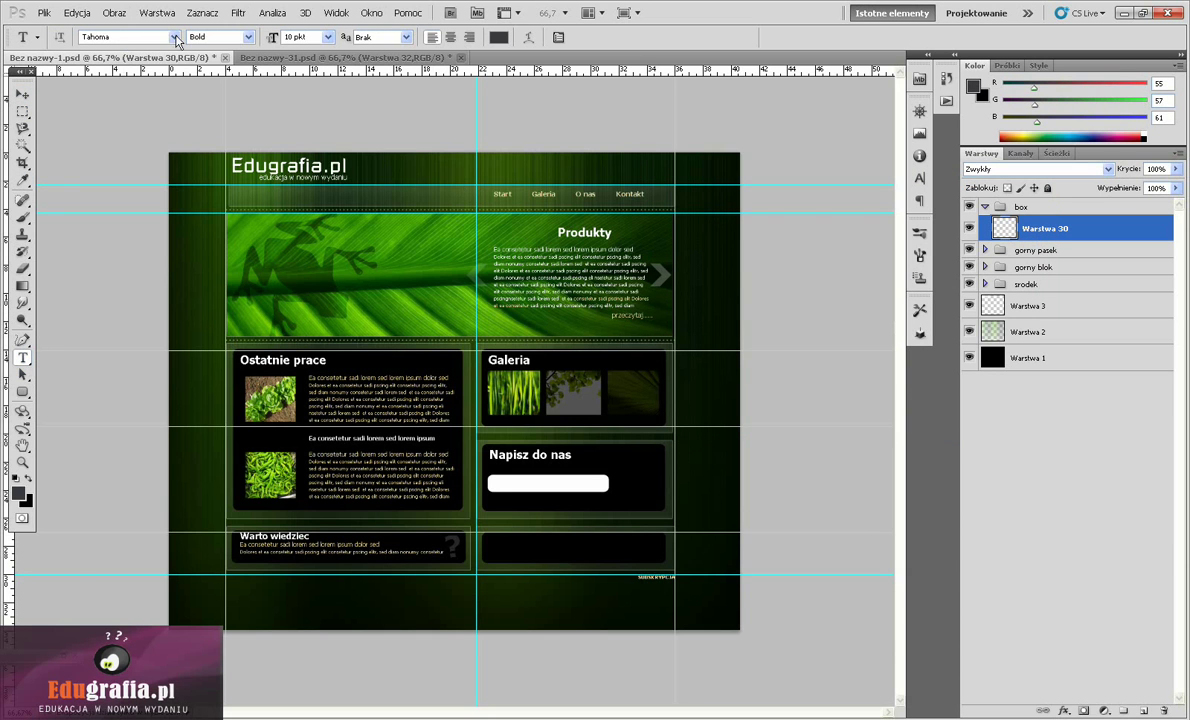
click(174, 38)
drag(405, 490, 406, 65)
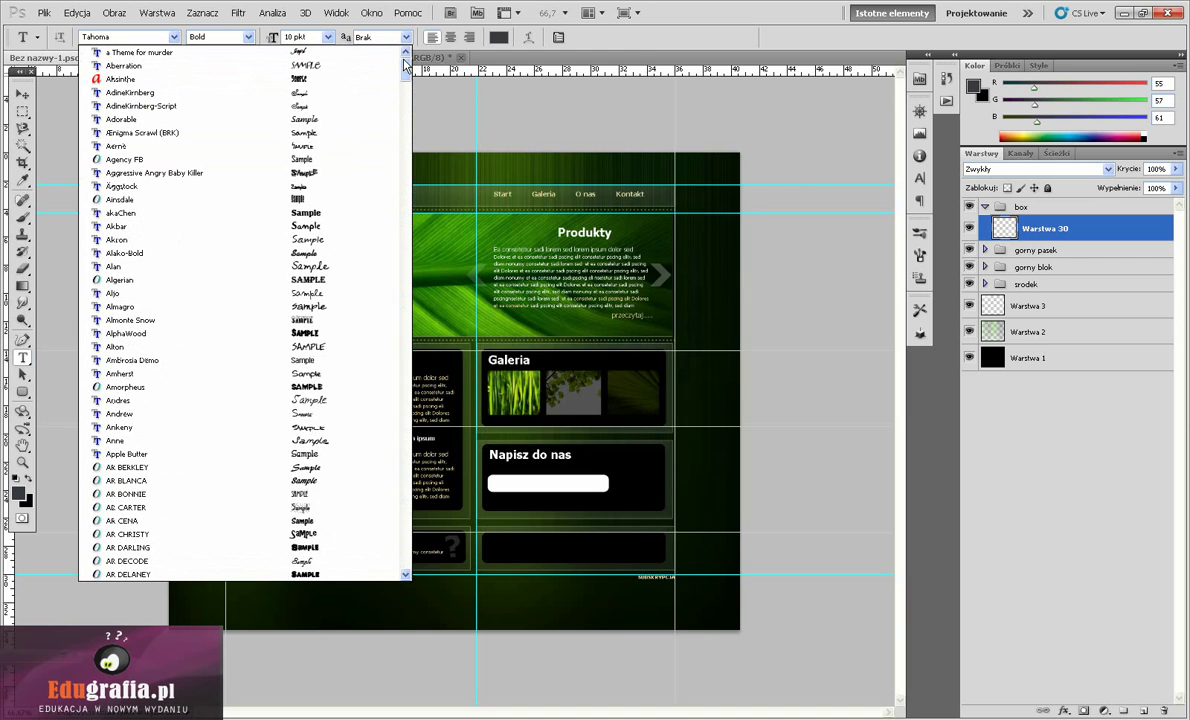
scroll(218, 481, down, 2)
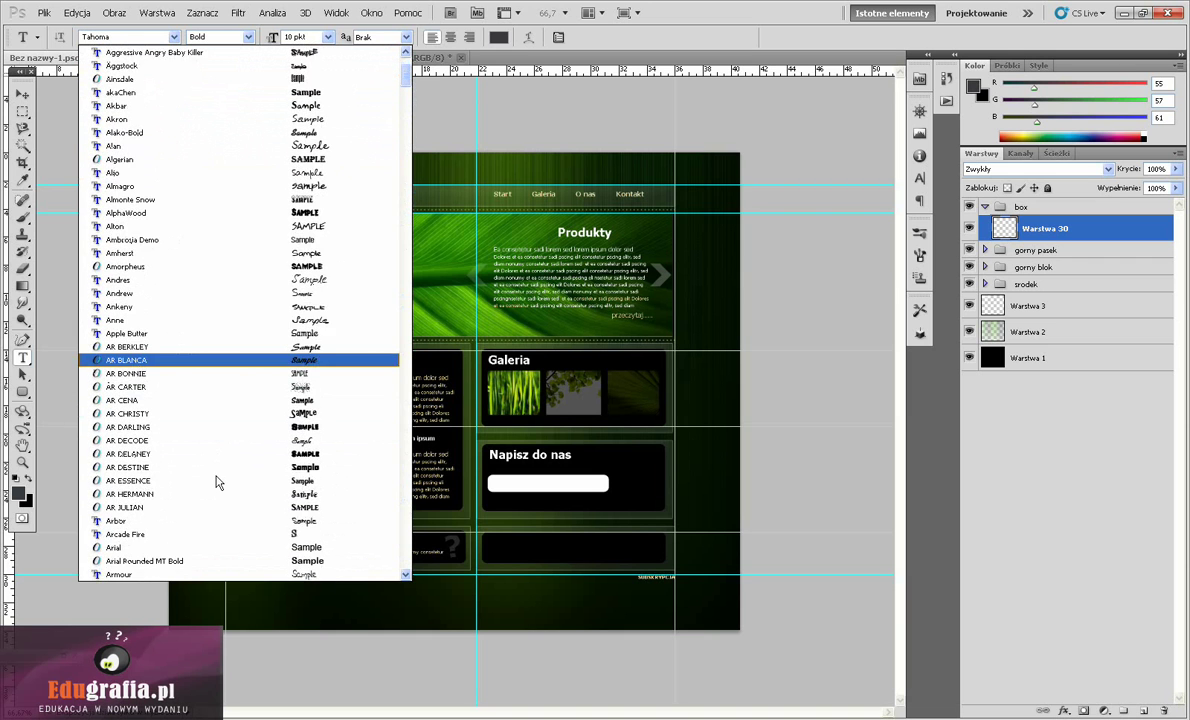
click(186, 546)
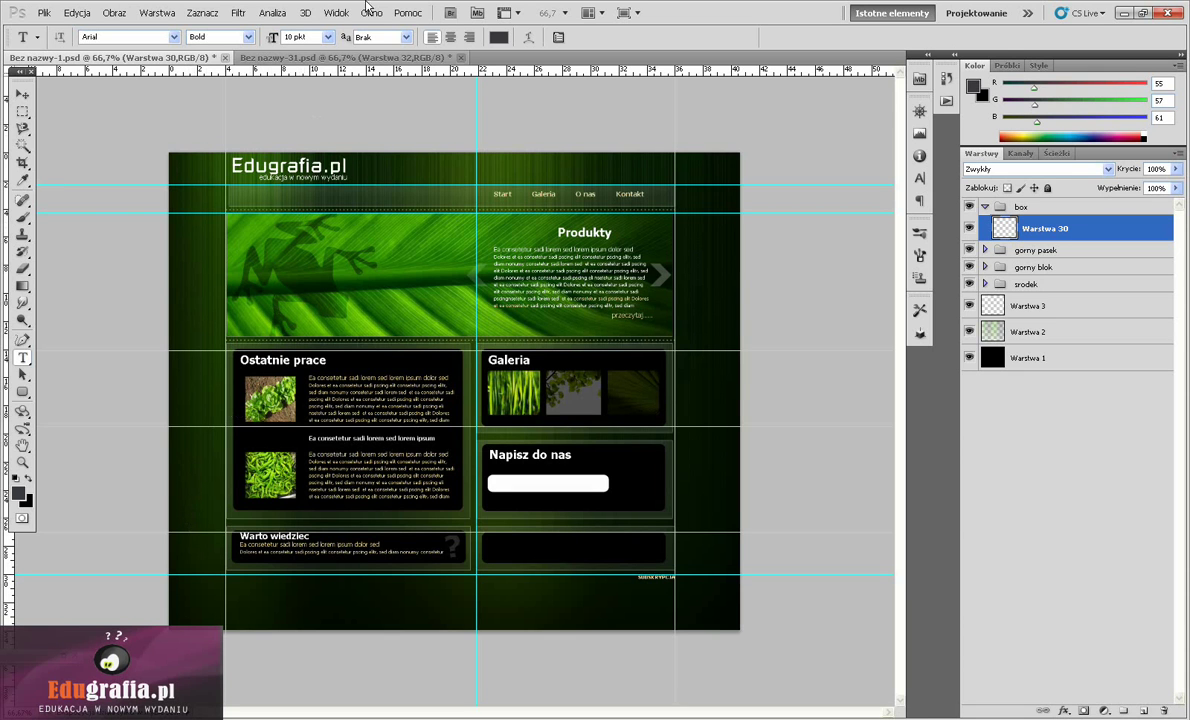
click(328, 38)
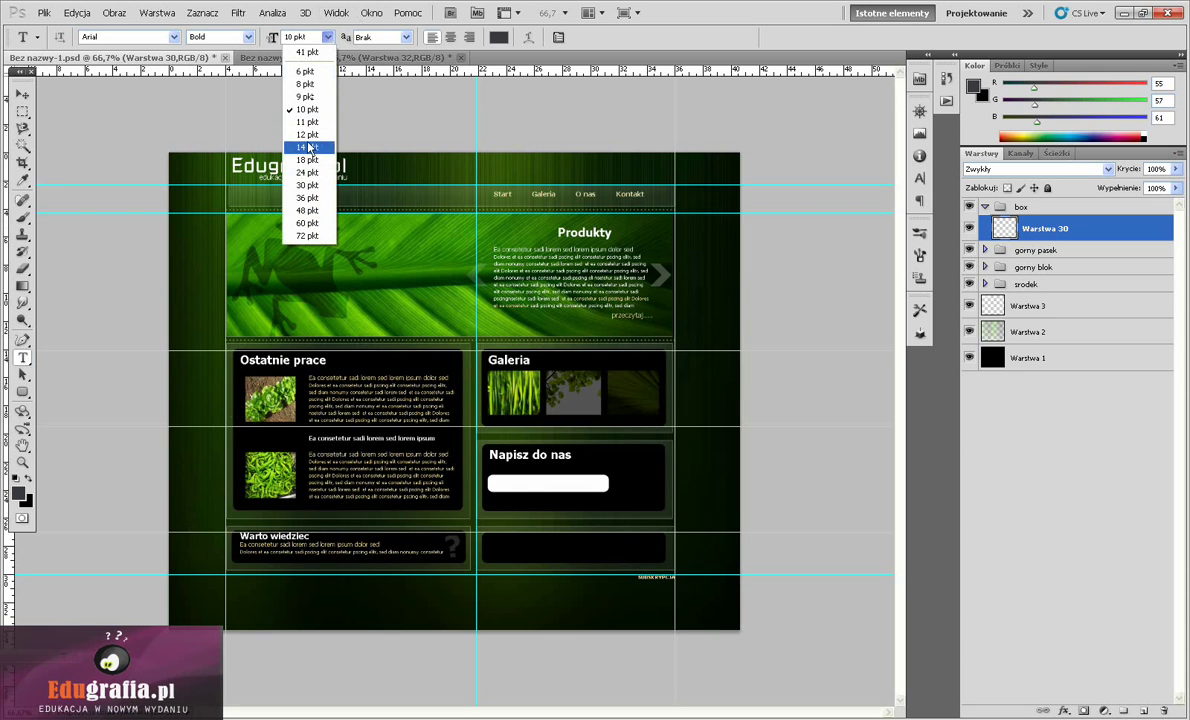
click(288, 138)
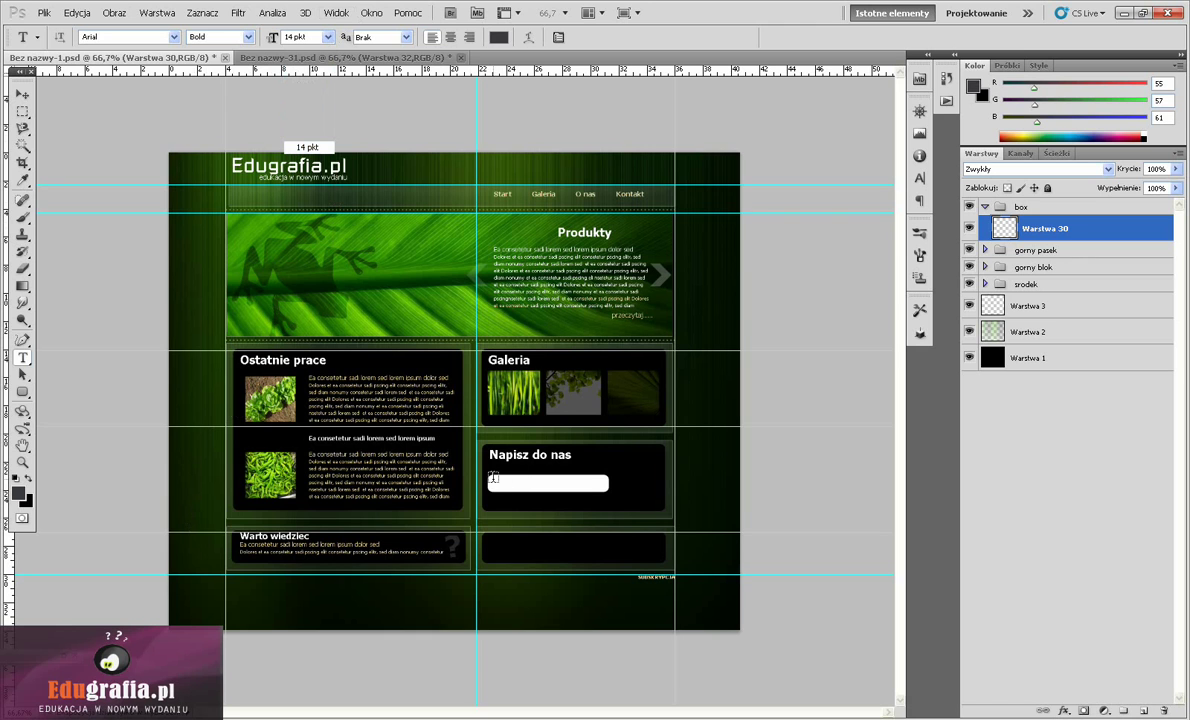
- Add the 'napisz do nas.....' placeholder text in the white field and make it Bold Italic
drag(489, 478, 607, 490)
text(Napisz do nas...)
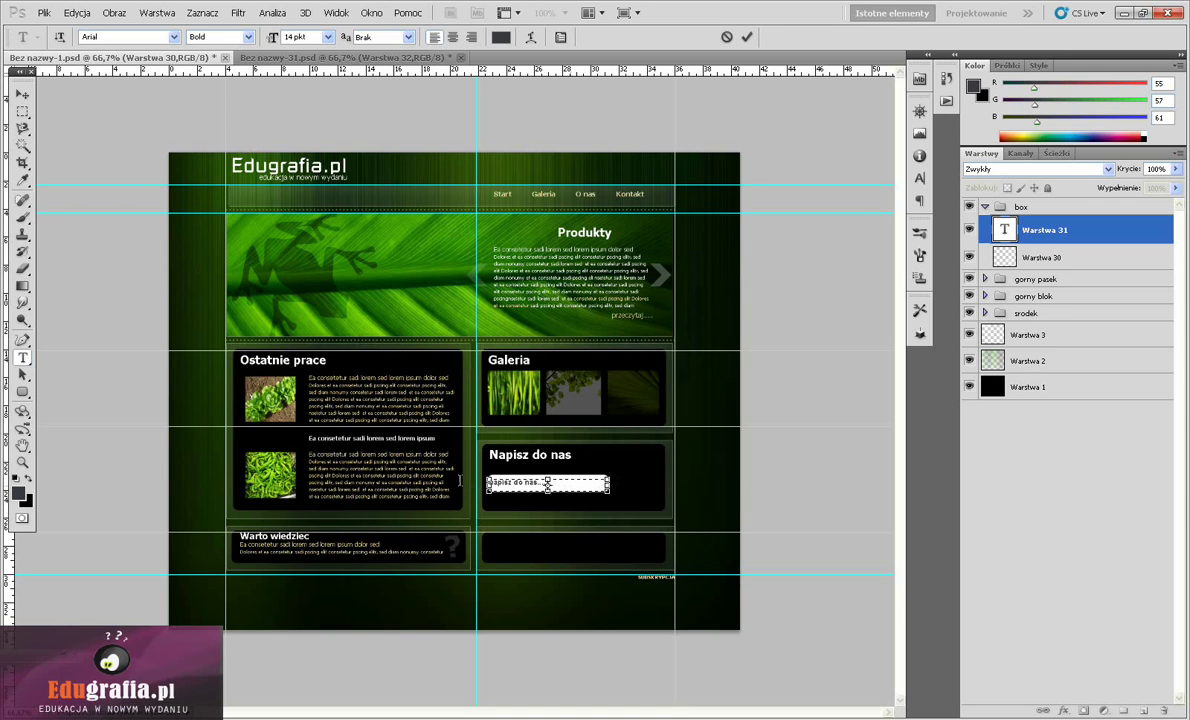
key(ctrl+a)
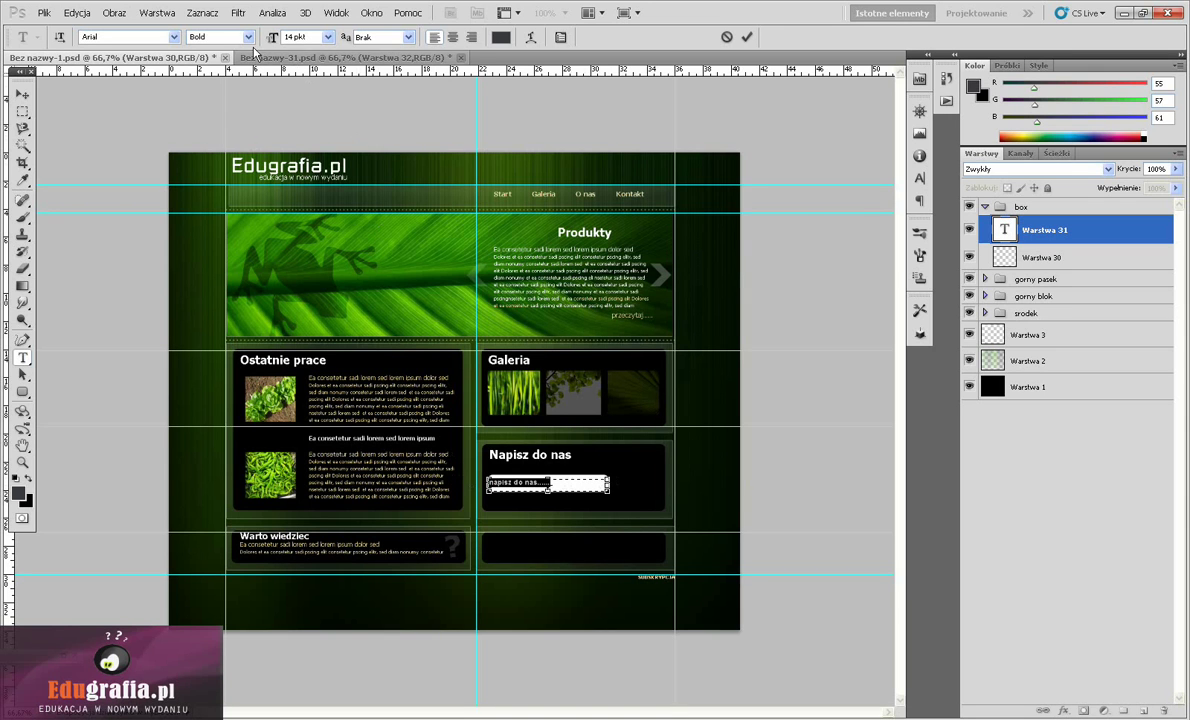
click(248, 36)
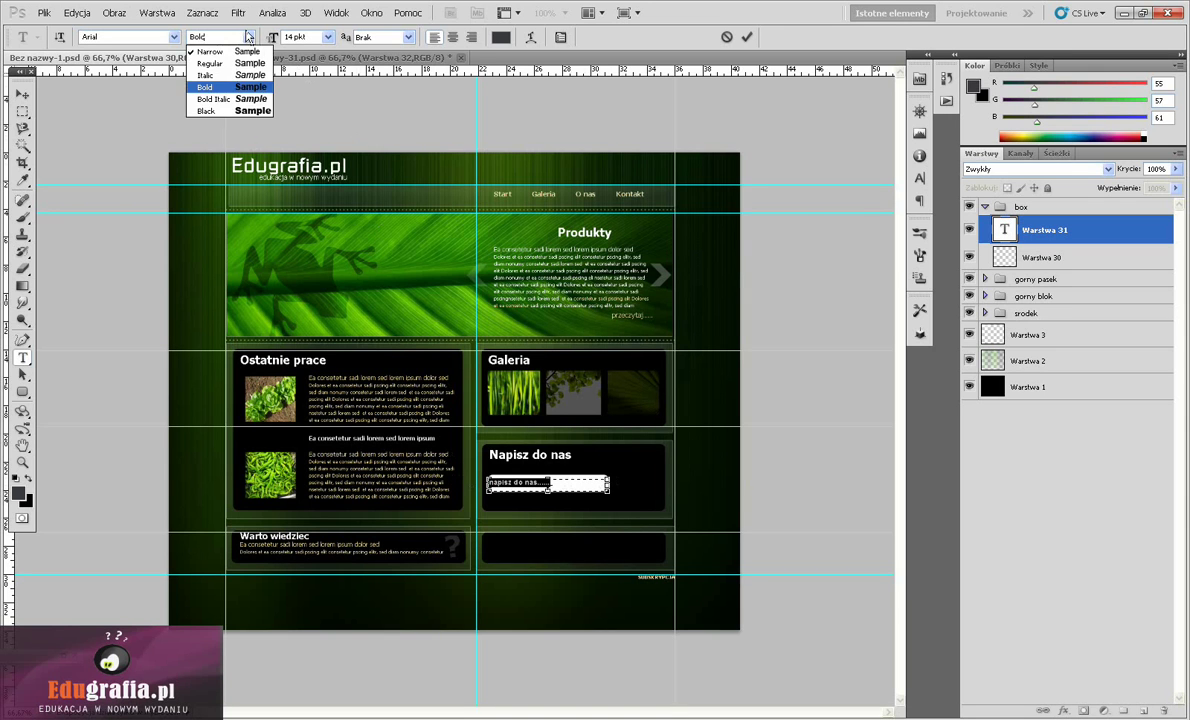
click(221, 79)
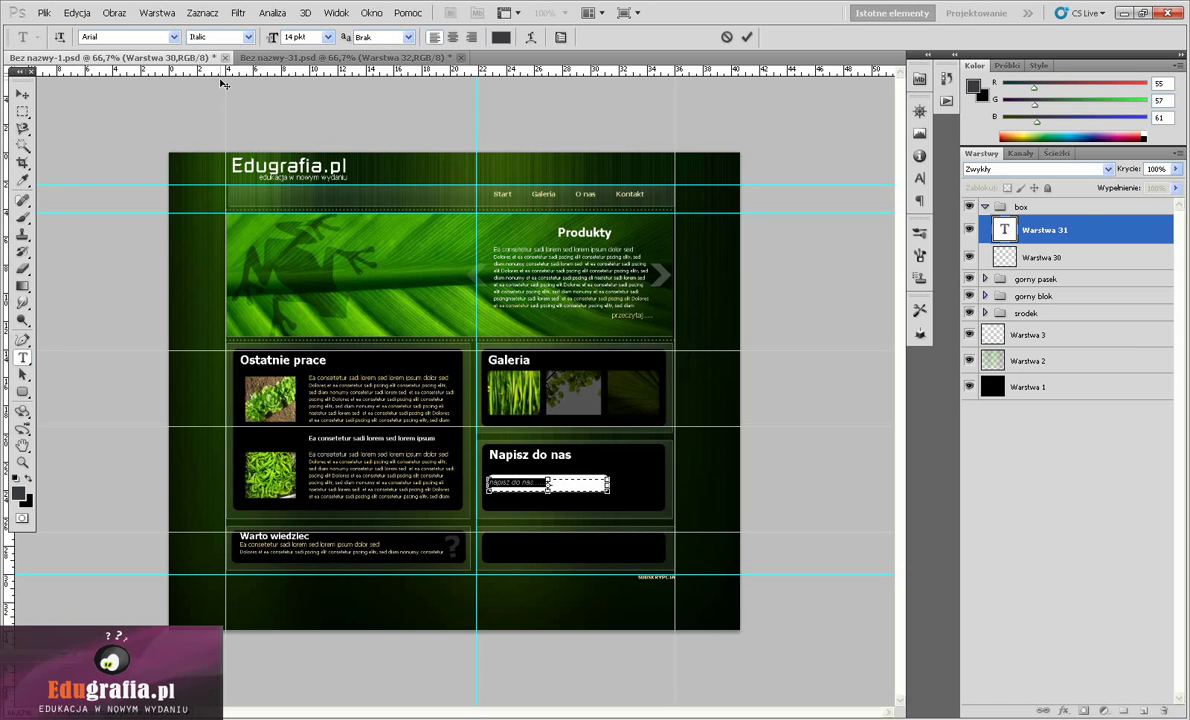
click(230, 37)
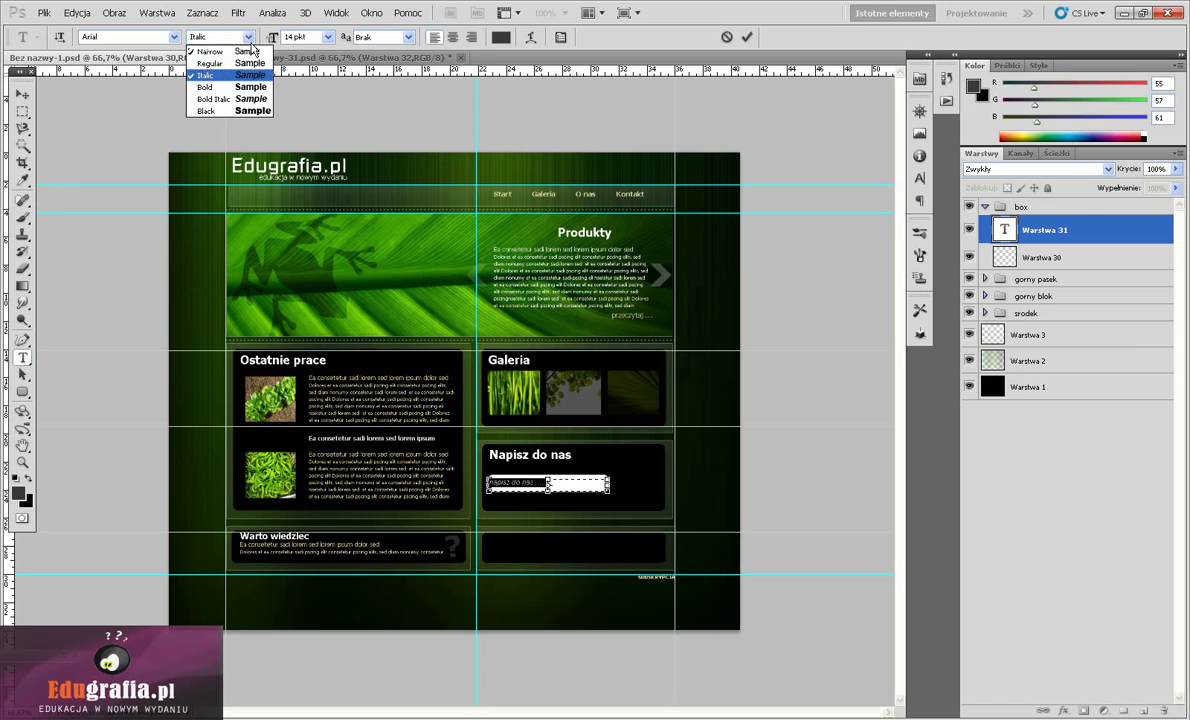
click(238, 100)
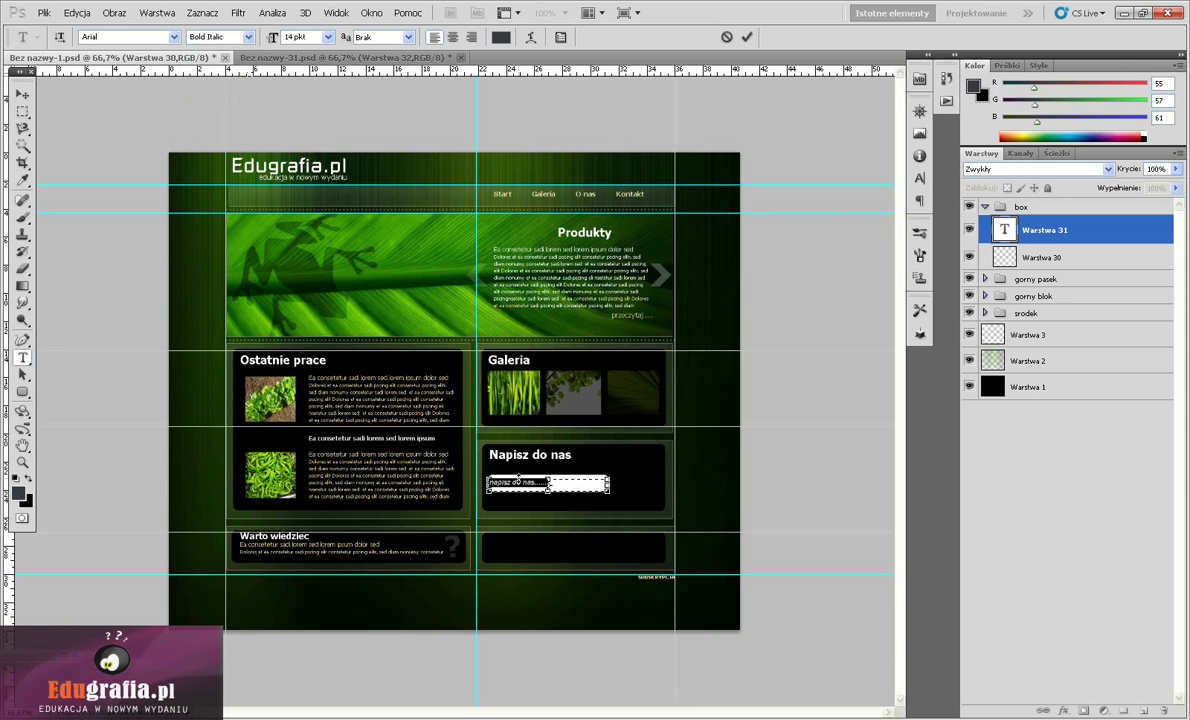
click(22, 93)
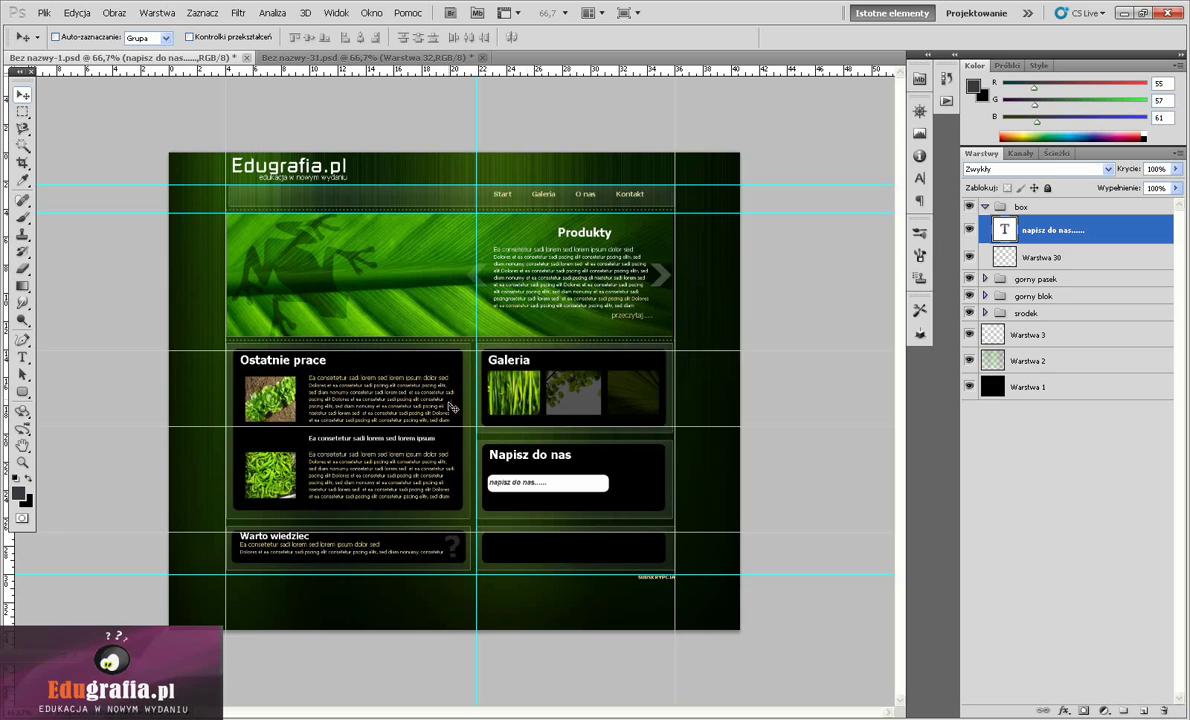
- At 100% zoom, shift the placeholder right and draw a rounded rectangle beside the field on a new layer
key(ctrl+plus)
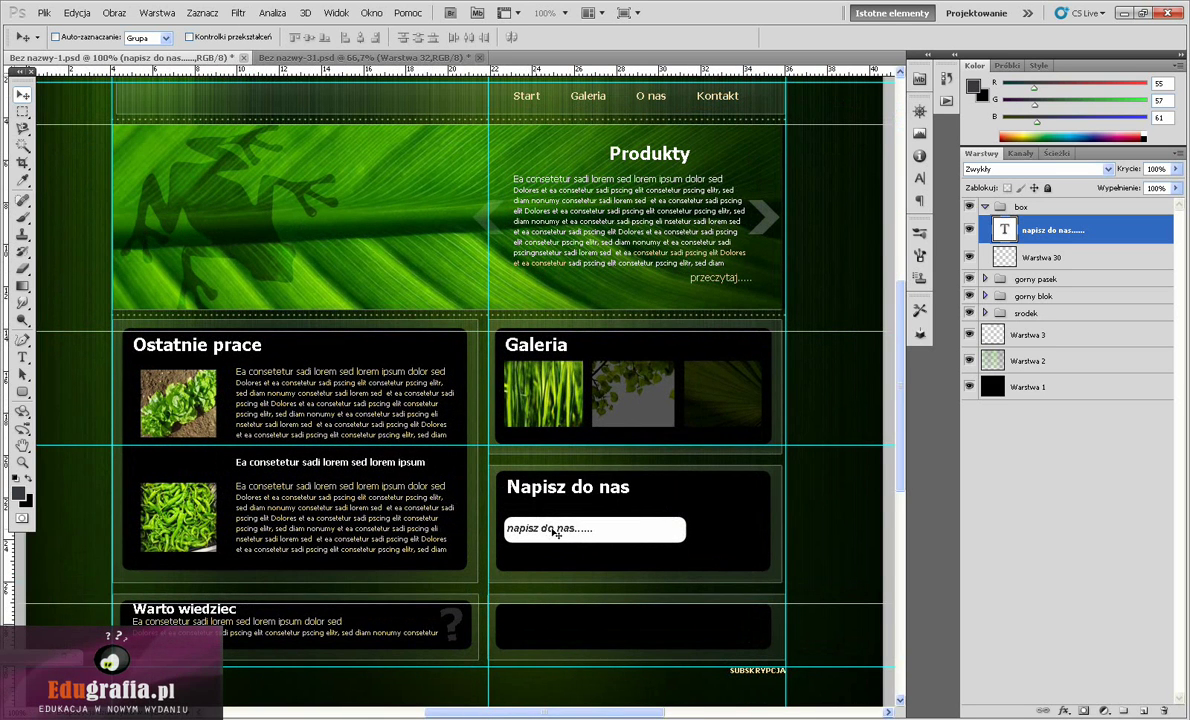
mouse_move(509, 530)
mouse_down()
mouse_move(540, 530)
mouse_move(511, 529)
mouse_up()
click(1143, 711)
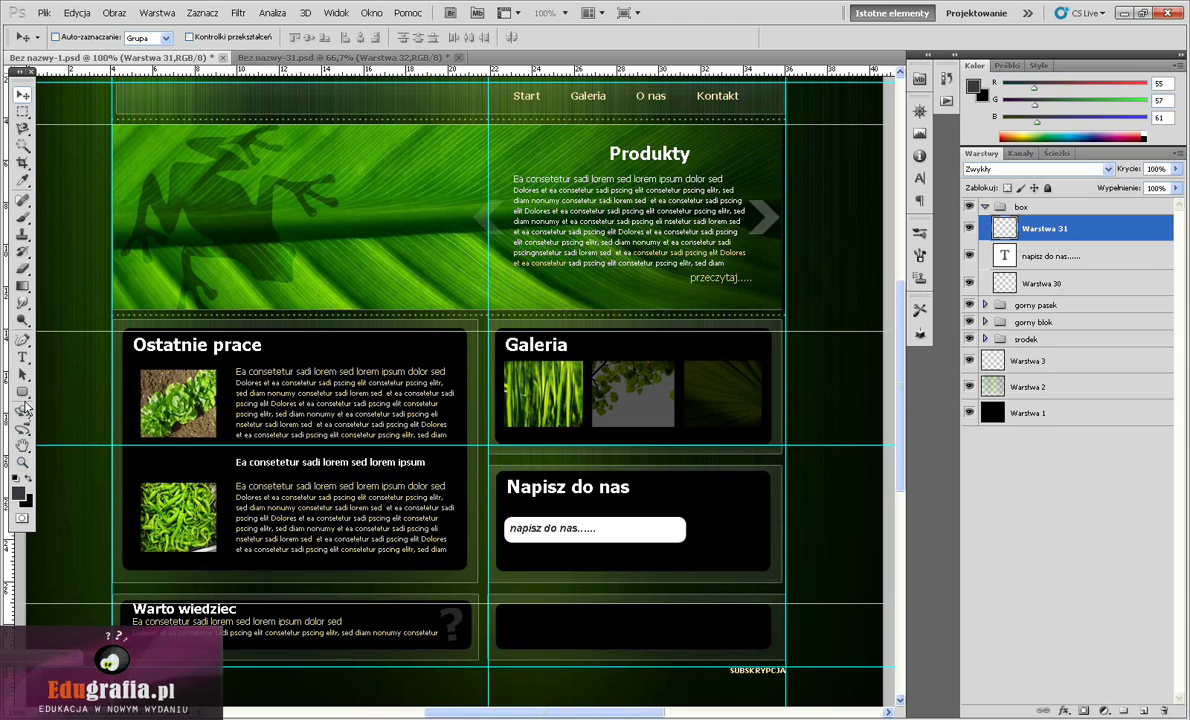
click(22, 391)
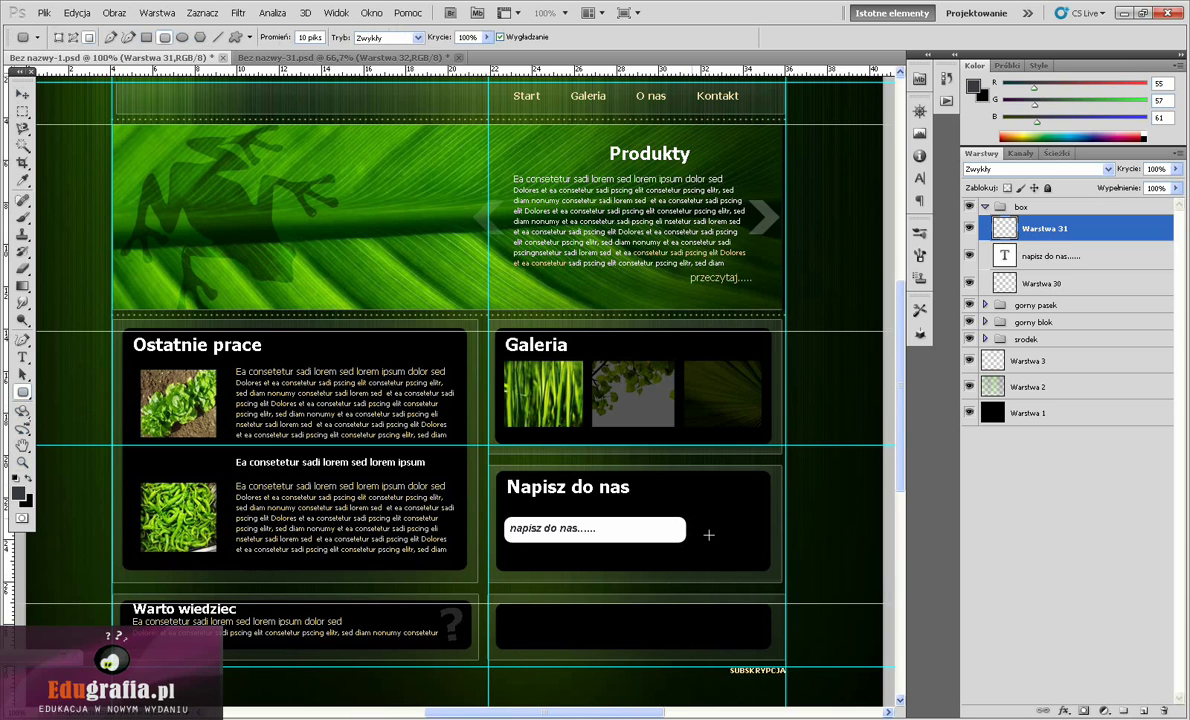
drag(691, 518, 740, 541)
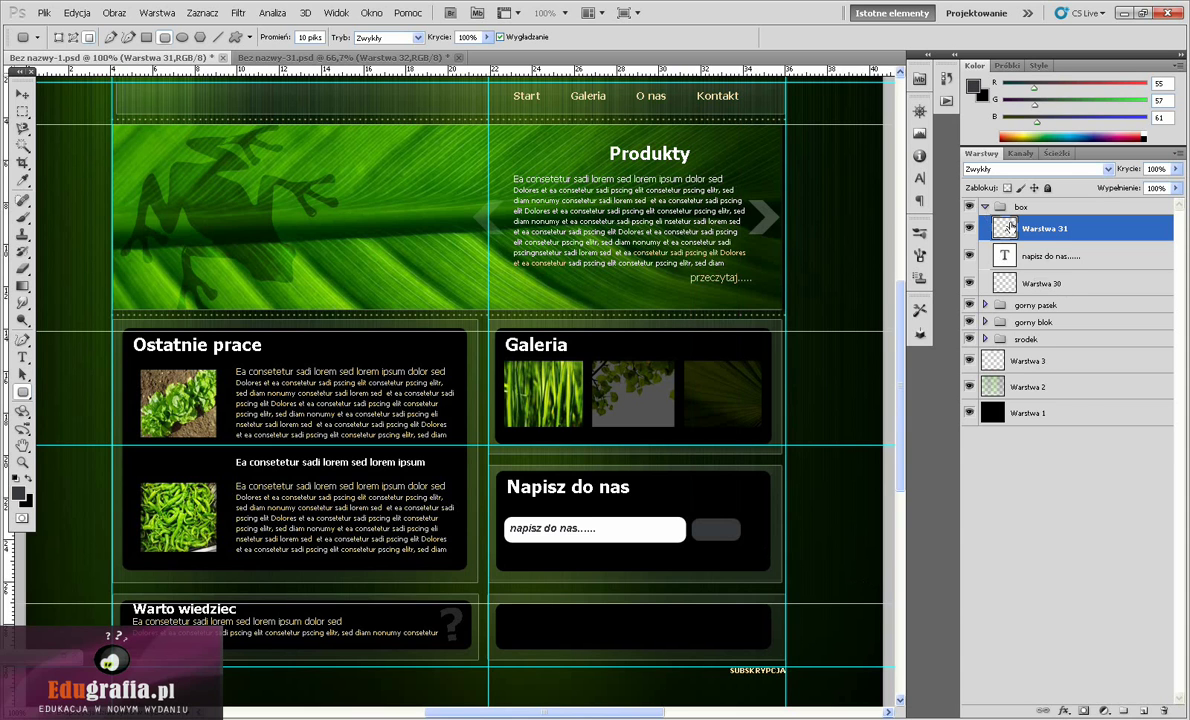
- Enable a Gradient Overlay in the button layer's Blending Options
right_click(1014, 224)
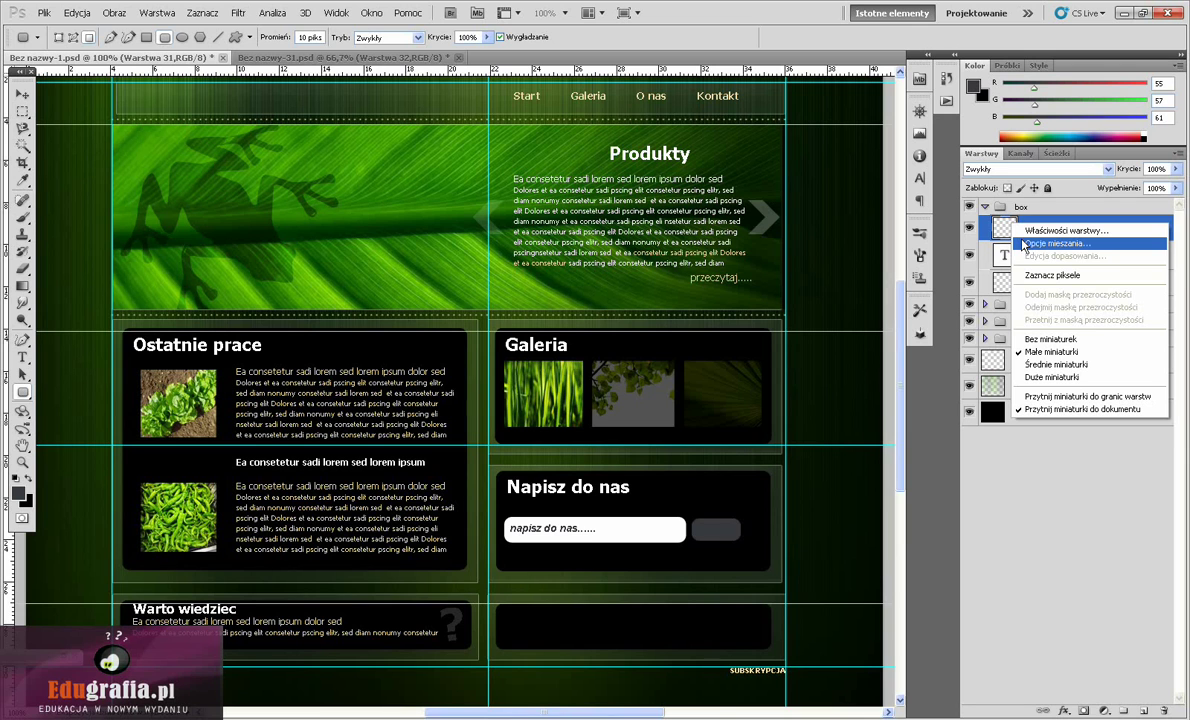
click(1022, 244)
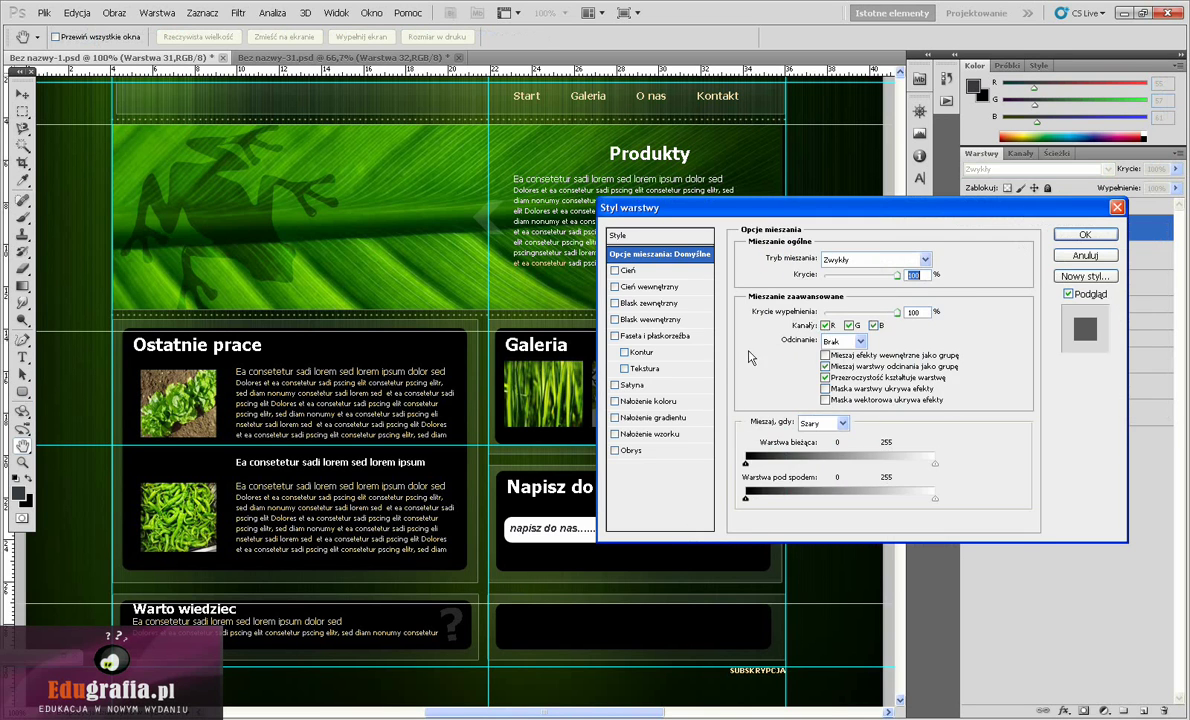
click(671, 420)
drag(834, 213, 528, 87)
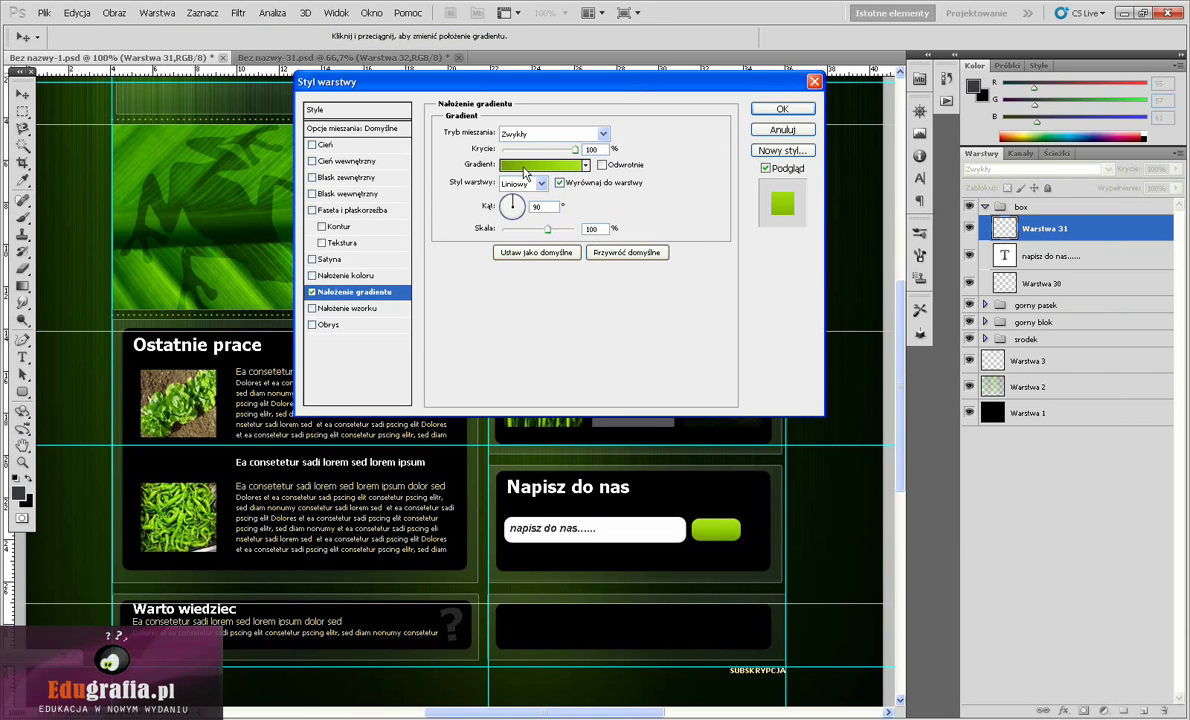
- Set the gradient's three stops to dark, mid (51%) and light green, and apply it
click(524, 165)
double_click(858, 399)
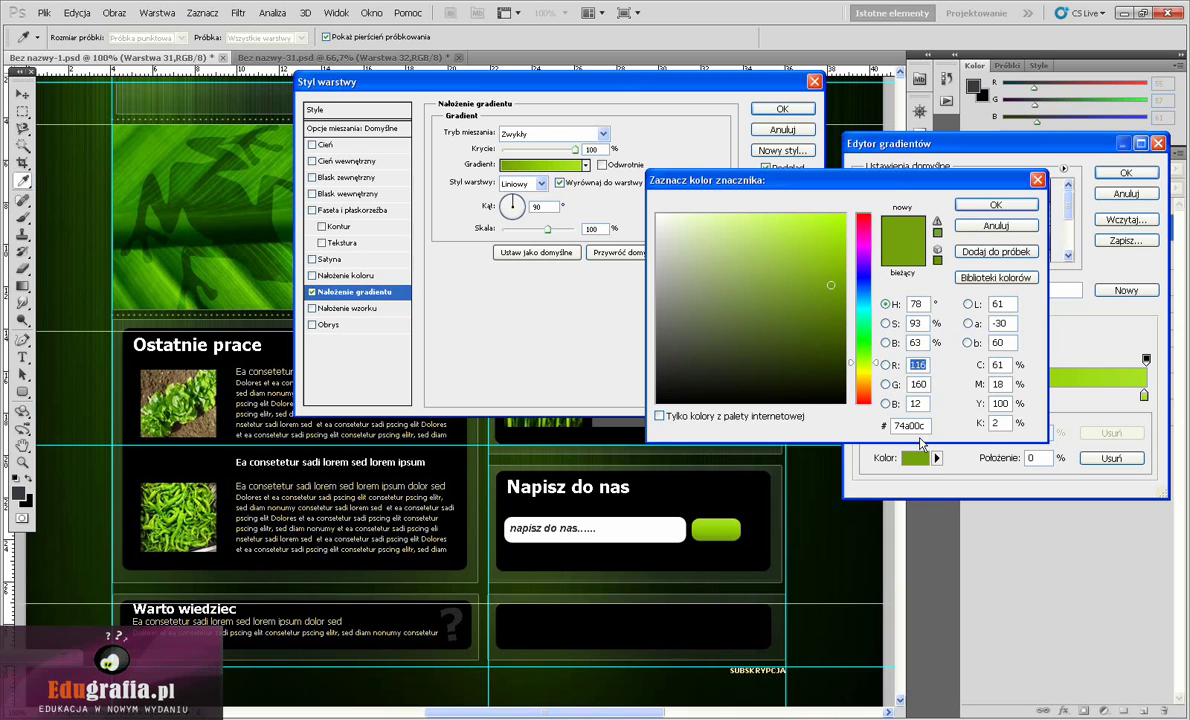
click(996, 204)
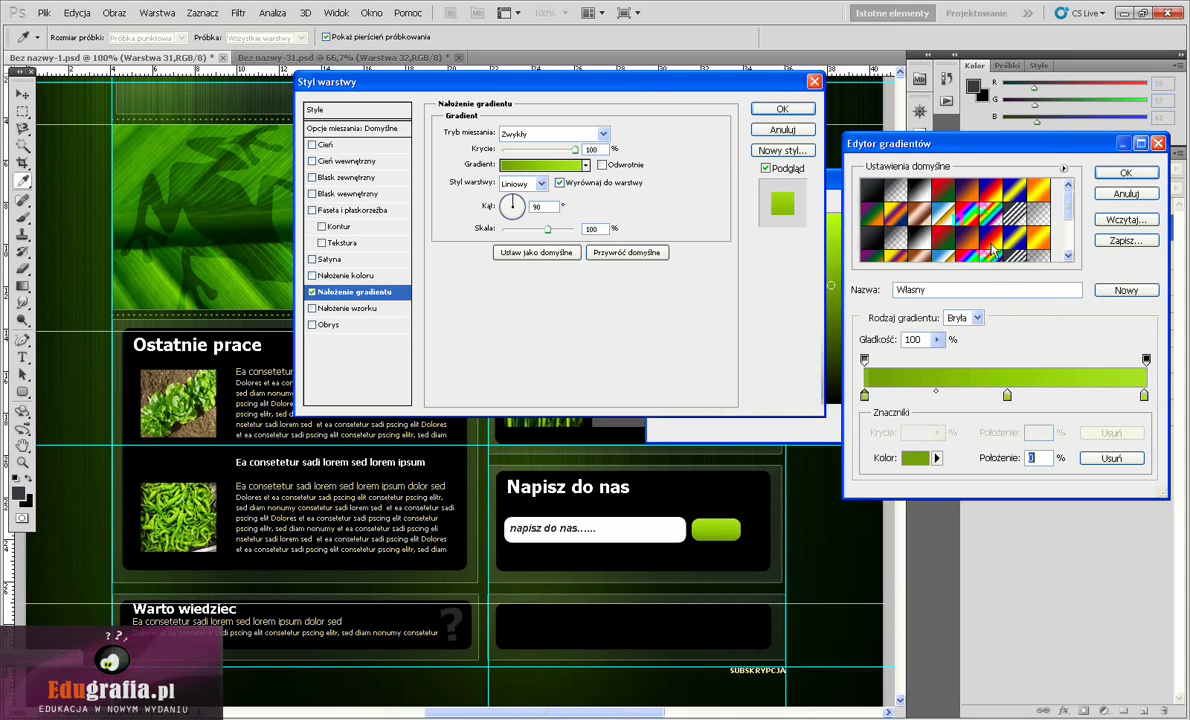
double_click(1007, 396)
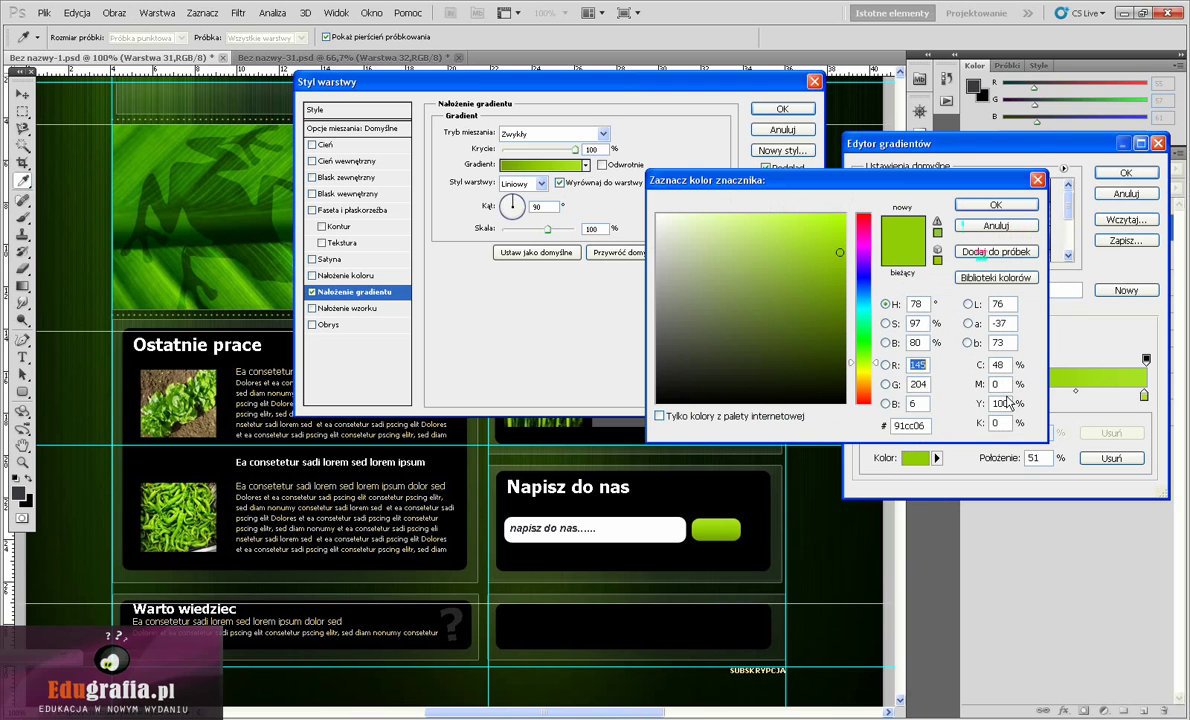
click(994, 205)
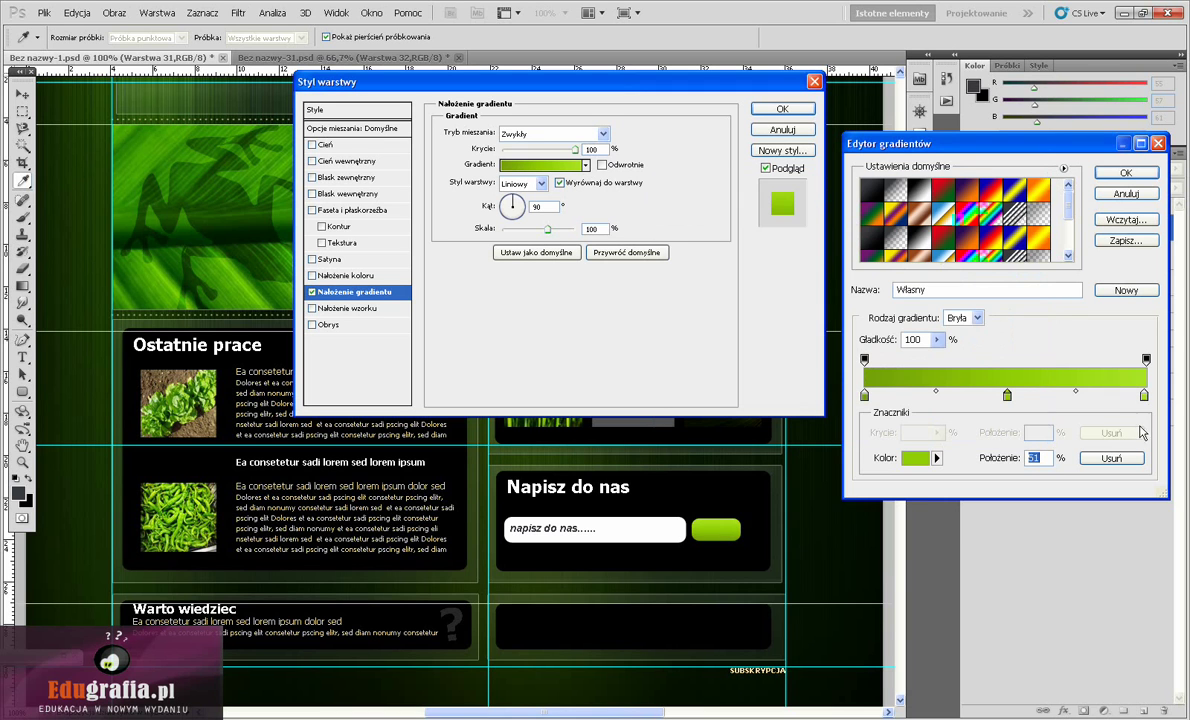
double_click(1144, 396)
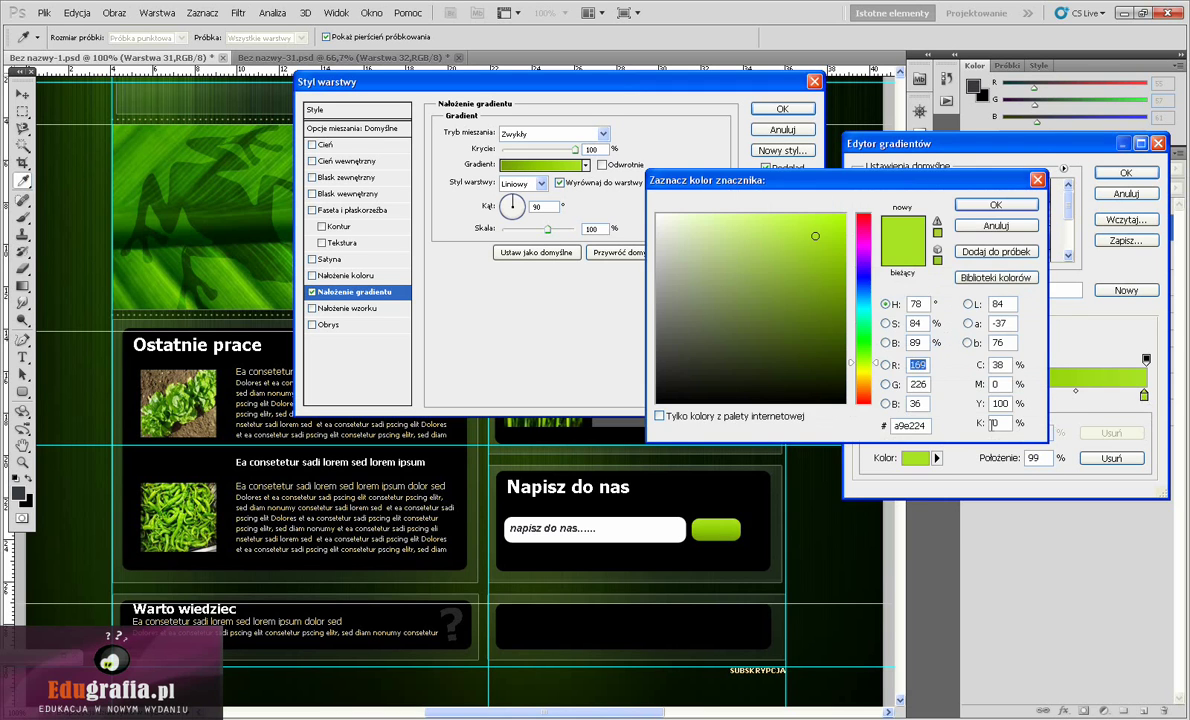
click(981, 206)
click(1126, 172)
click(813, 111)
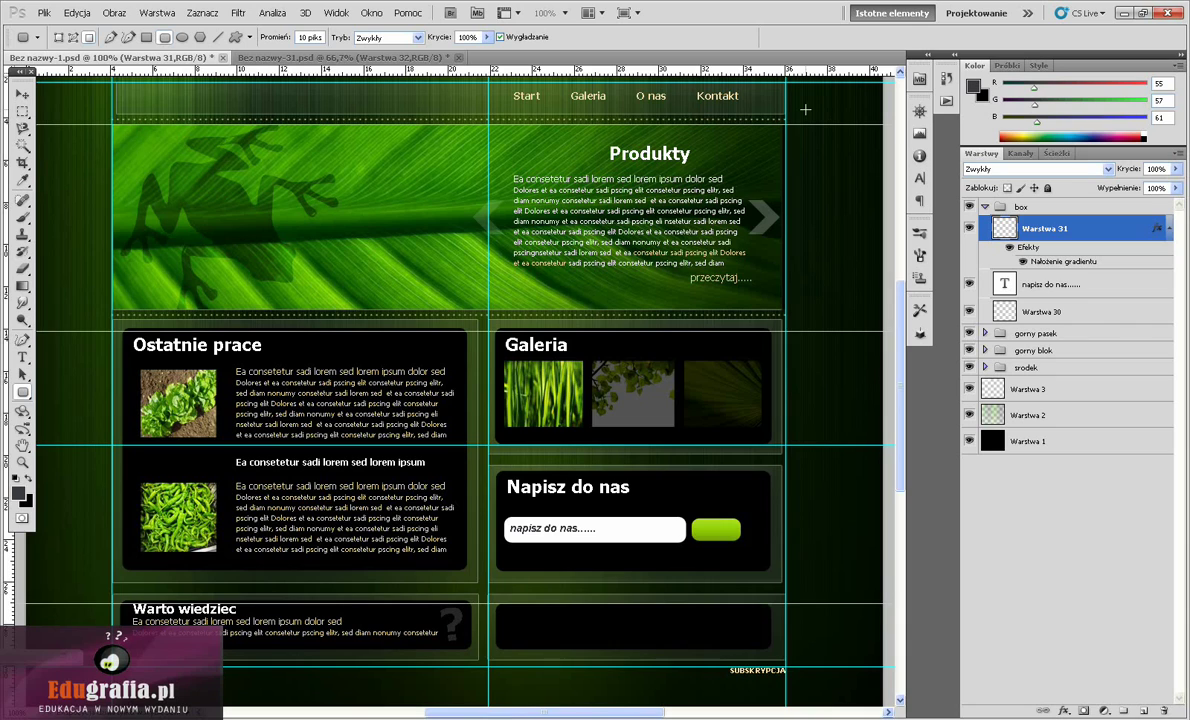
- At 200% zoom, free-transform the green button taller to about 137% height
key(ctrl+plus)
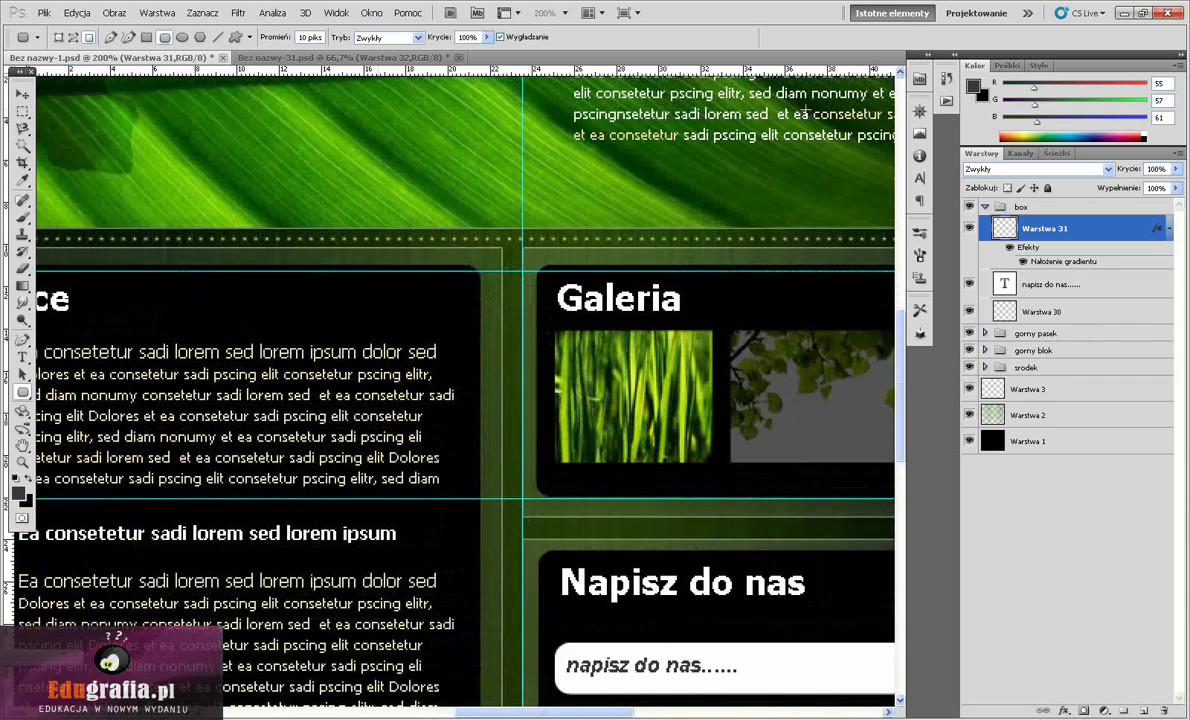
scroll(806, 113, down, 3)
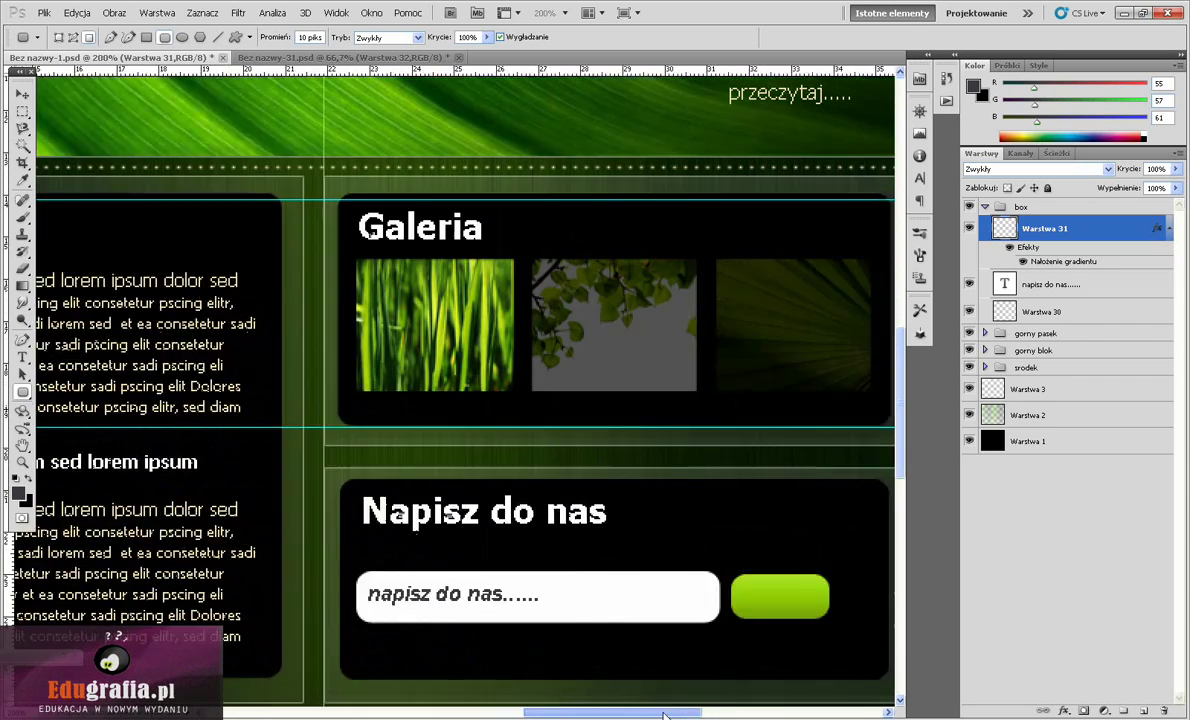
drag(590, 716, 704, 716)
key(ctrl+t)
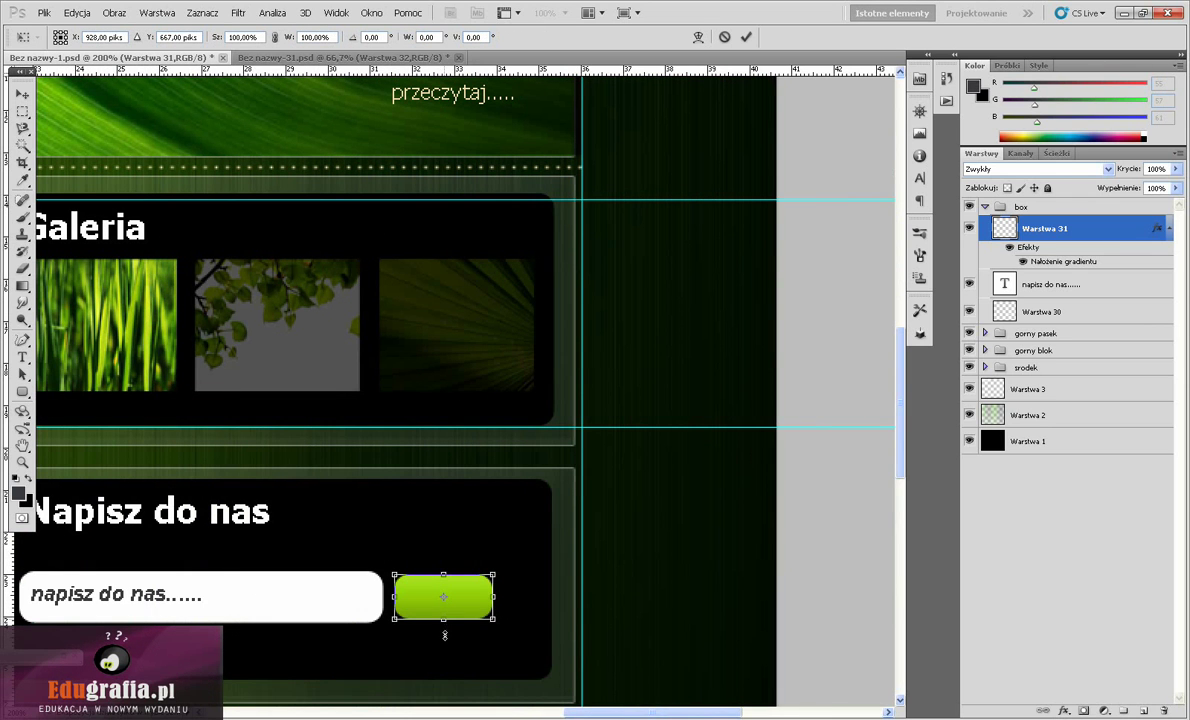
drag(444, 631, 444, 637)
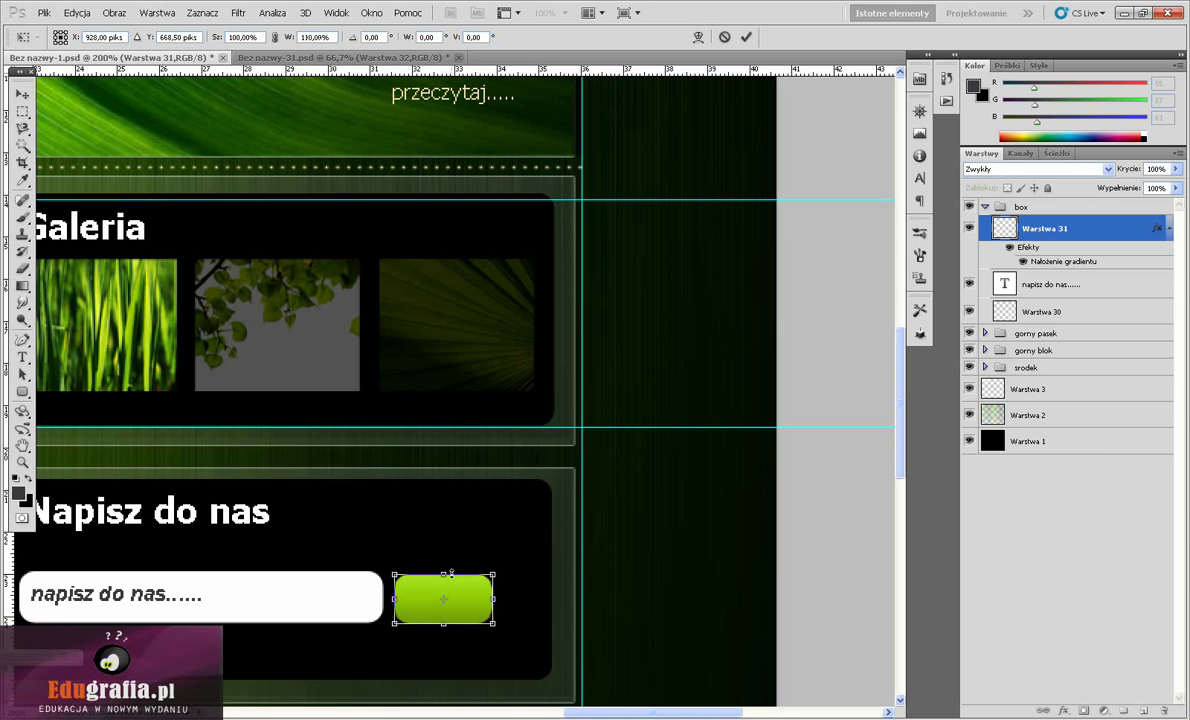
drag(444, 573, 444, 568)
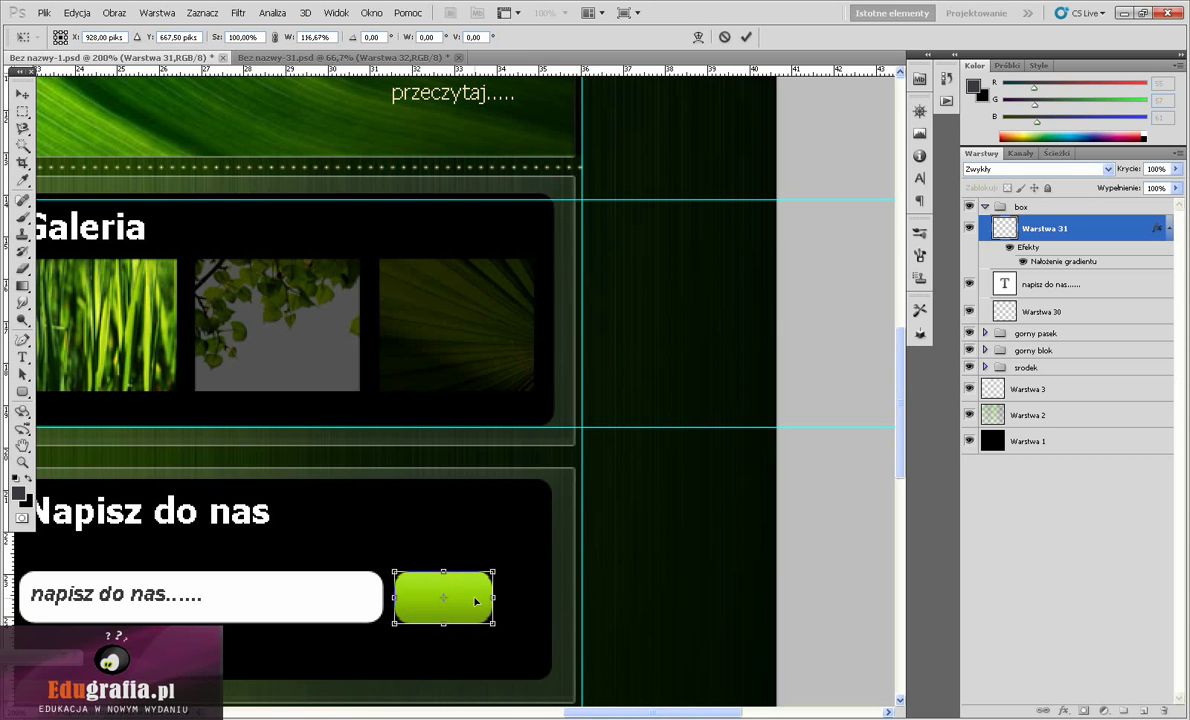
key(Return)
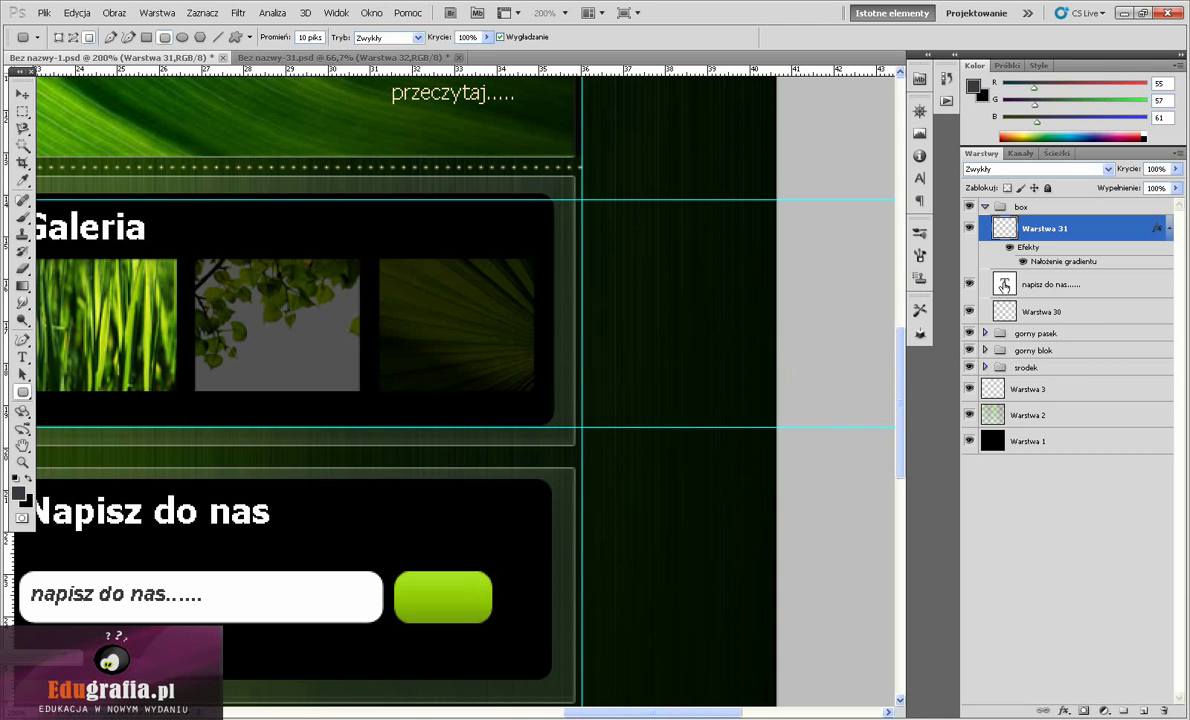
- Duplicate the placeholder text layer and move the copy onto the button, above its layer
click(1004, 286)
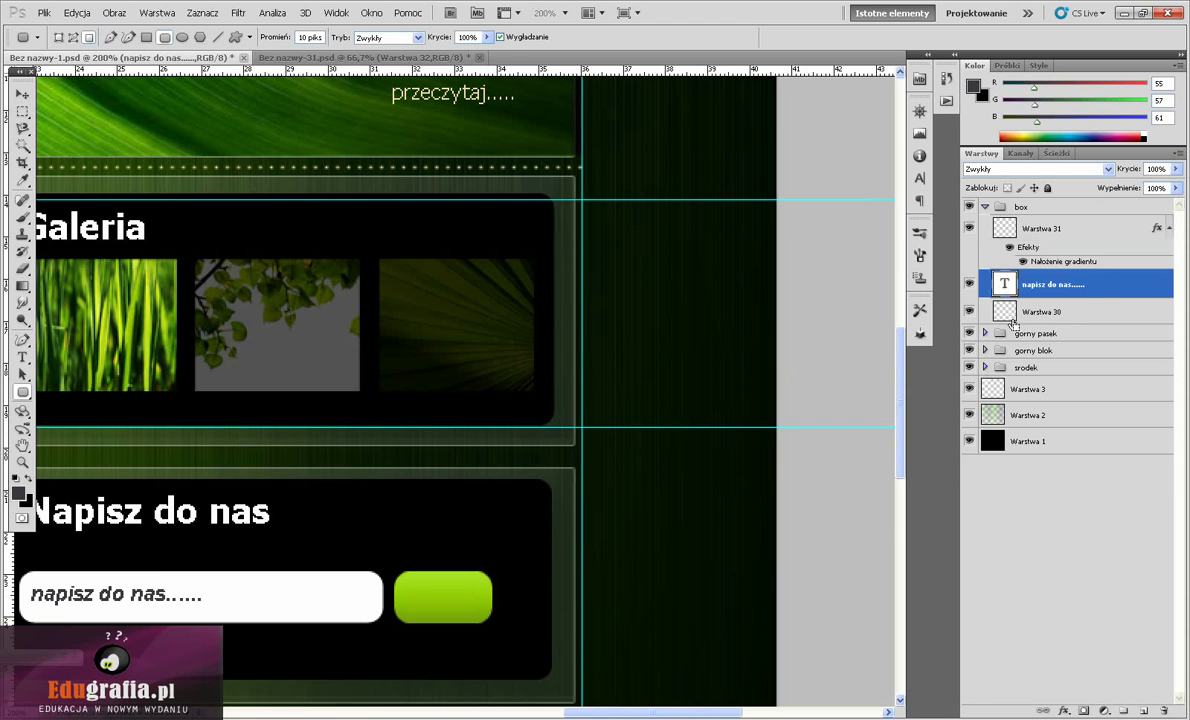
key(ctrl+j)
click(22, 93)
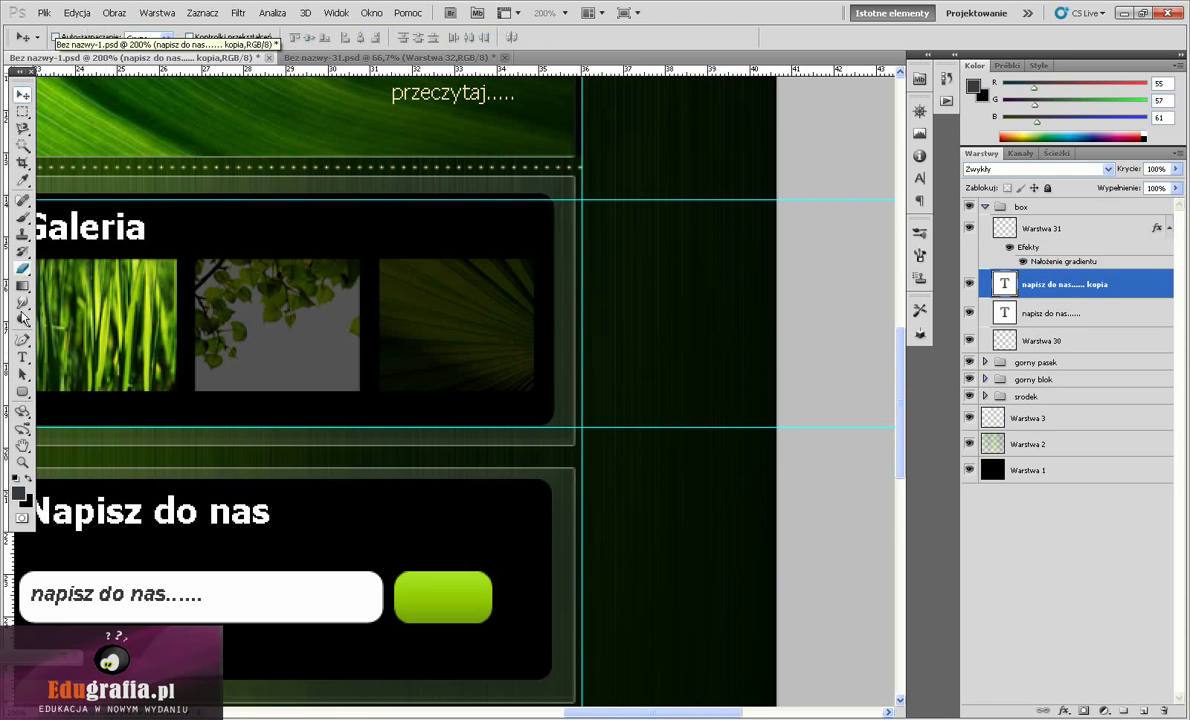
drag(72, 555, 419, 558)
drag(1006, 284, 1008, 234)
- Retype the copy as 'wyslij', make it white and centre it on the button
double_click(1005, 230)
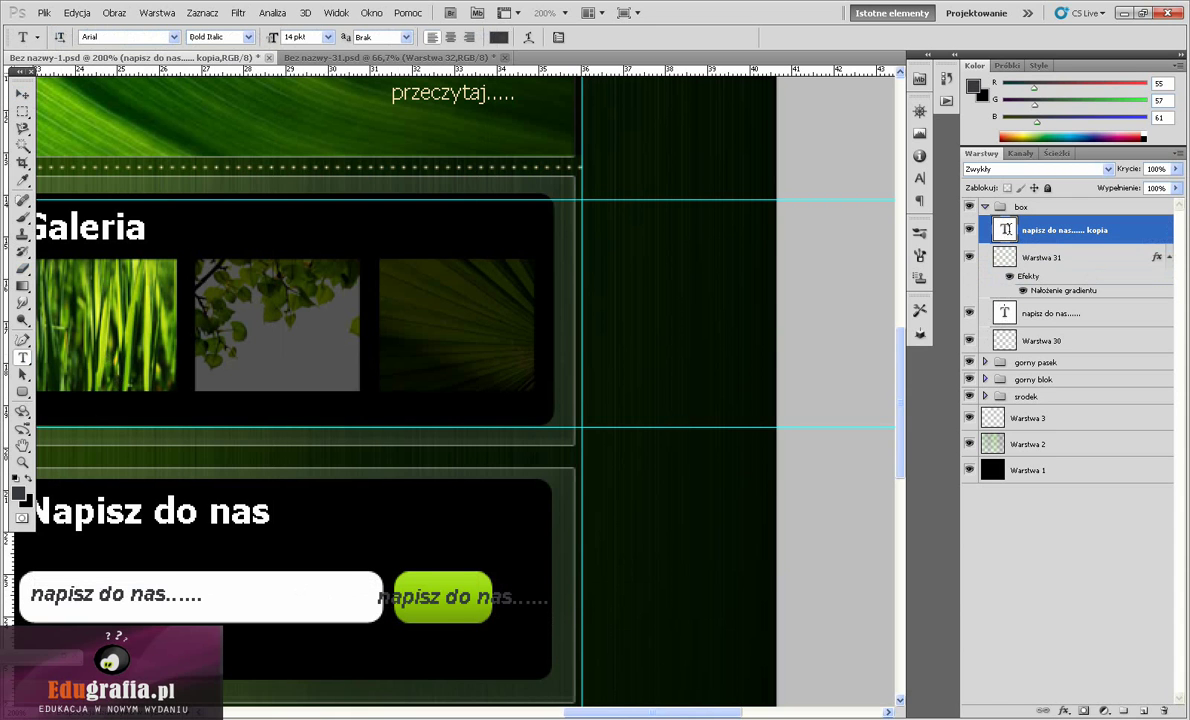
text(Wyslij)
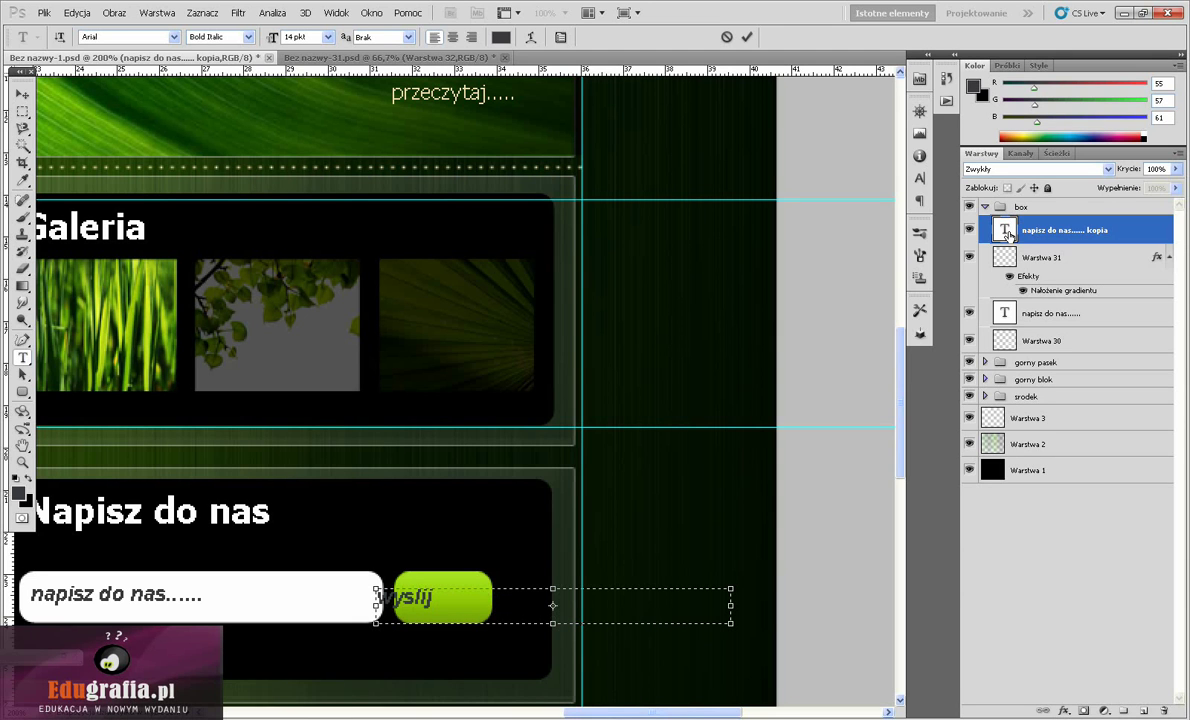
drag(457, 600, 372, 598)
click(27, 479)
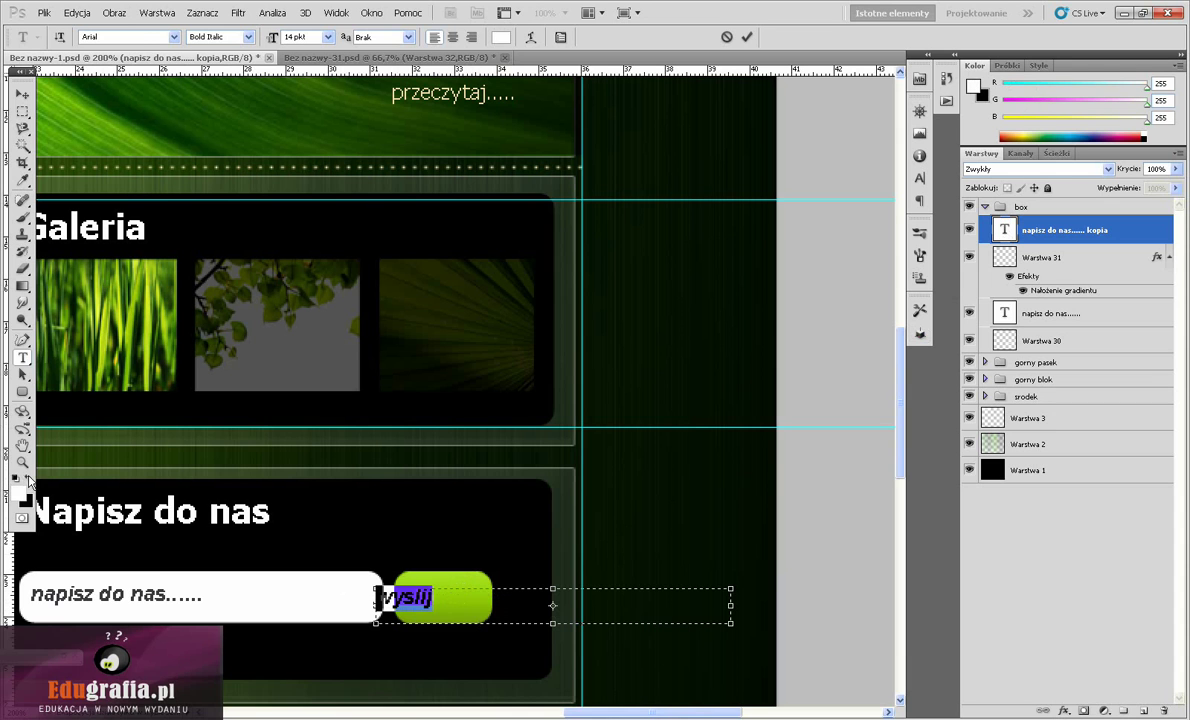
click(22, 94)
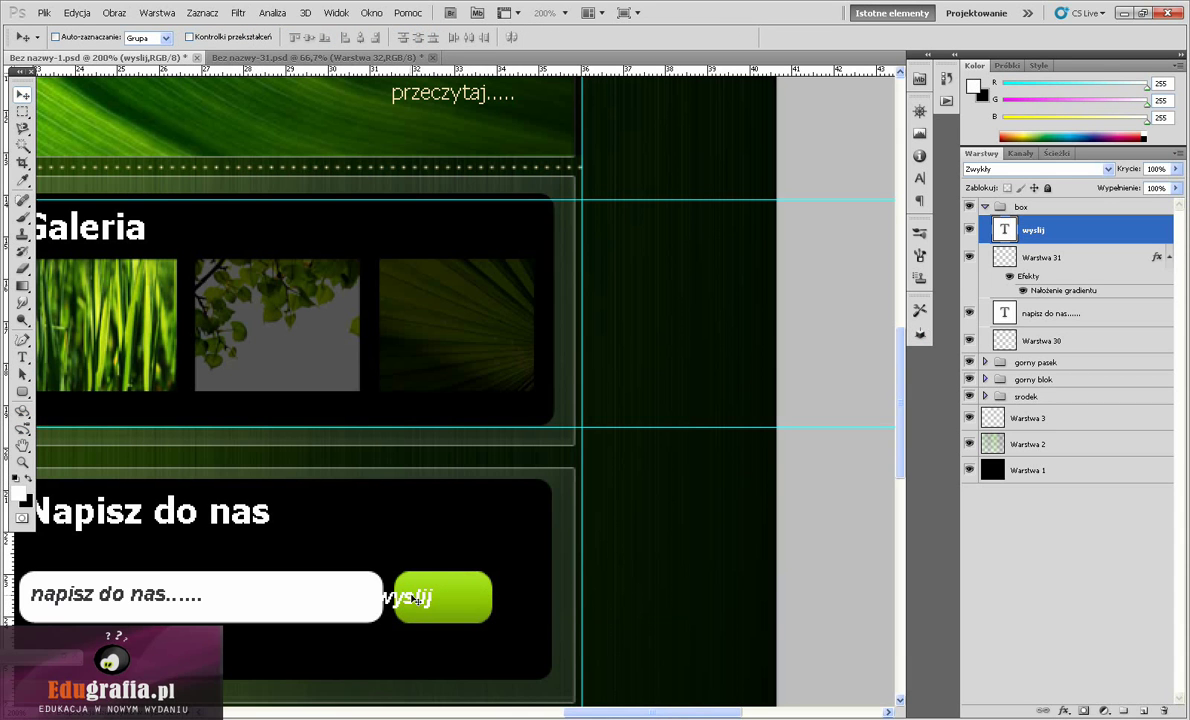
drag(416, 598, 451, 598)
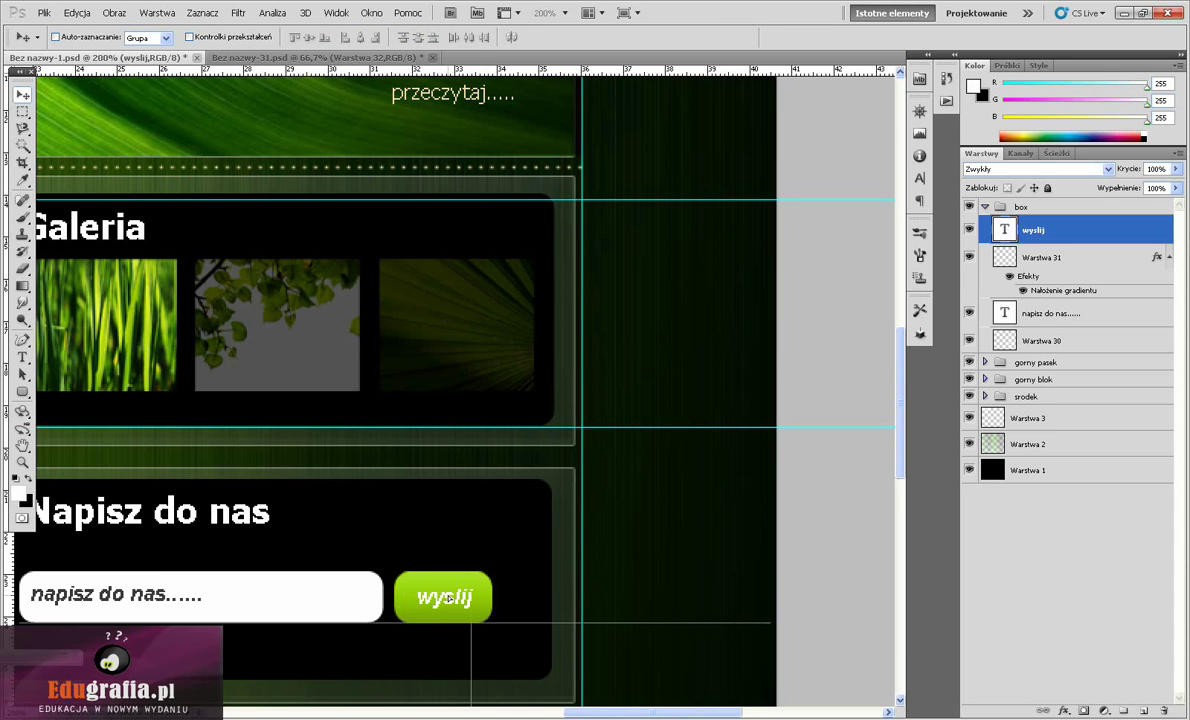
- Change the wyslij label's font style from Bold Italic to Bold
double_click(1004, 229)
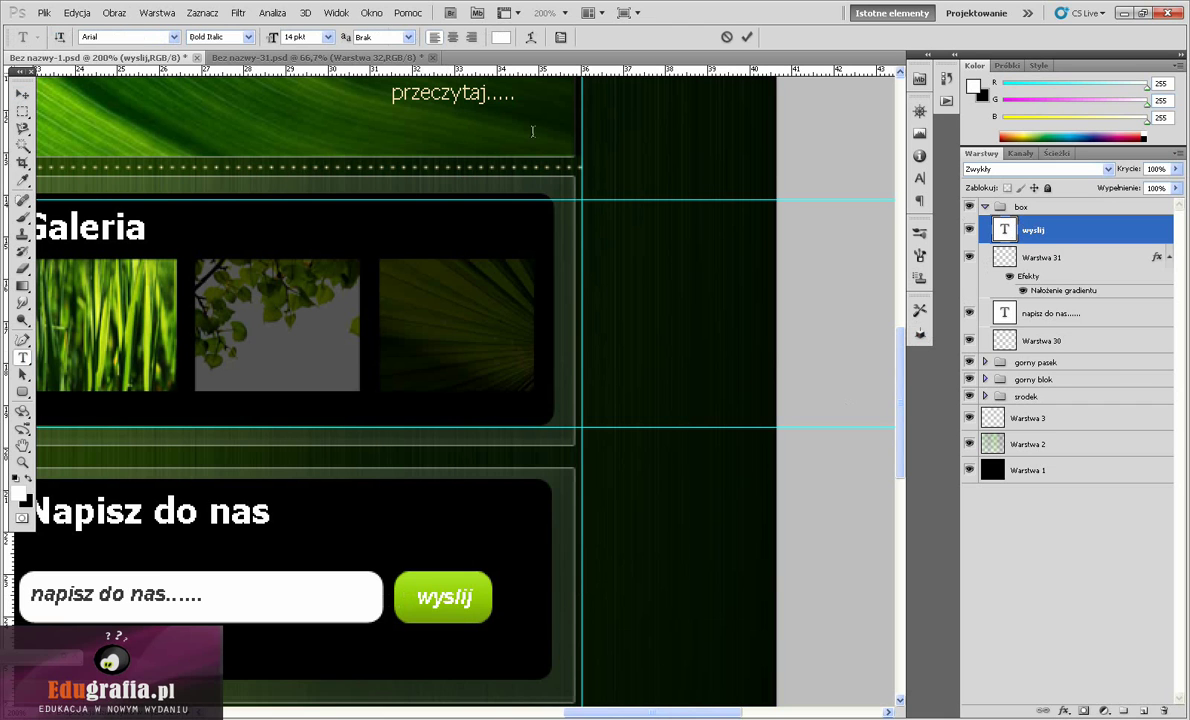
click(239, 37)
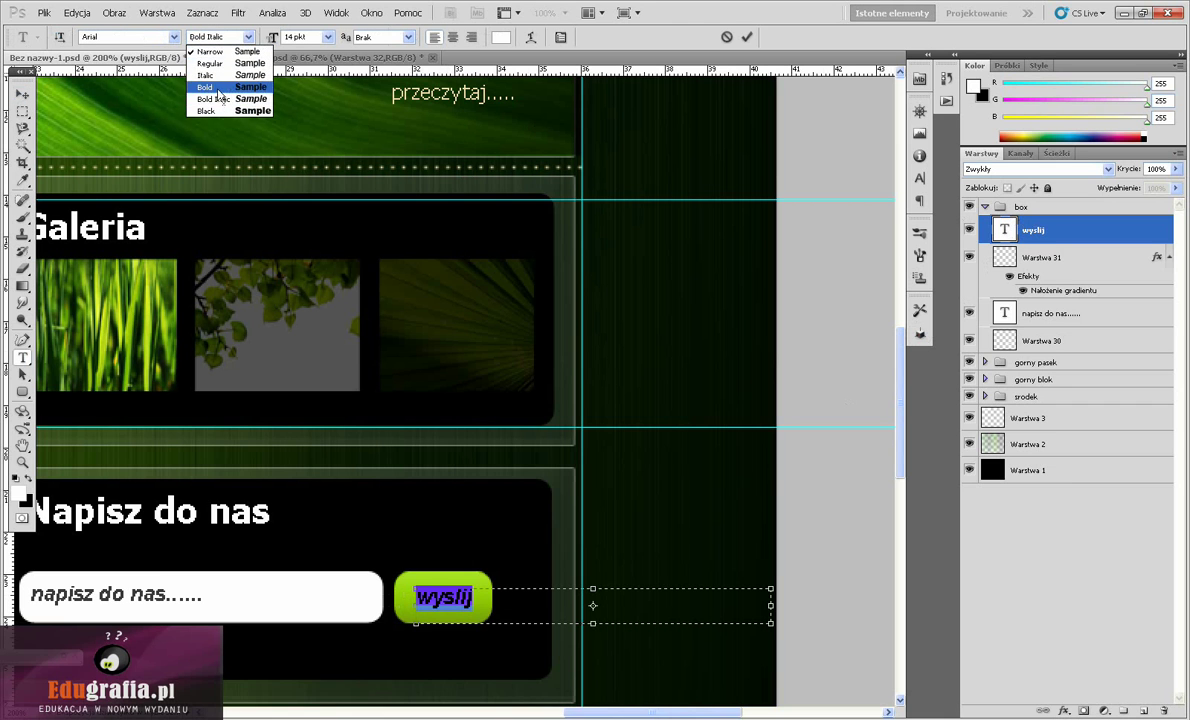
click(200, 82)
click(22, 93)
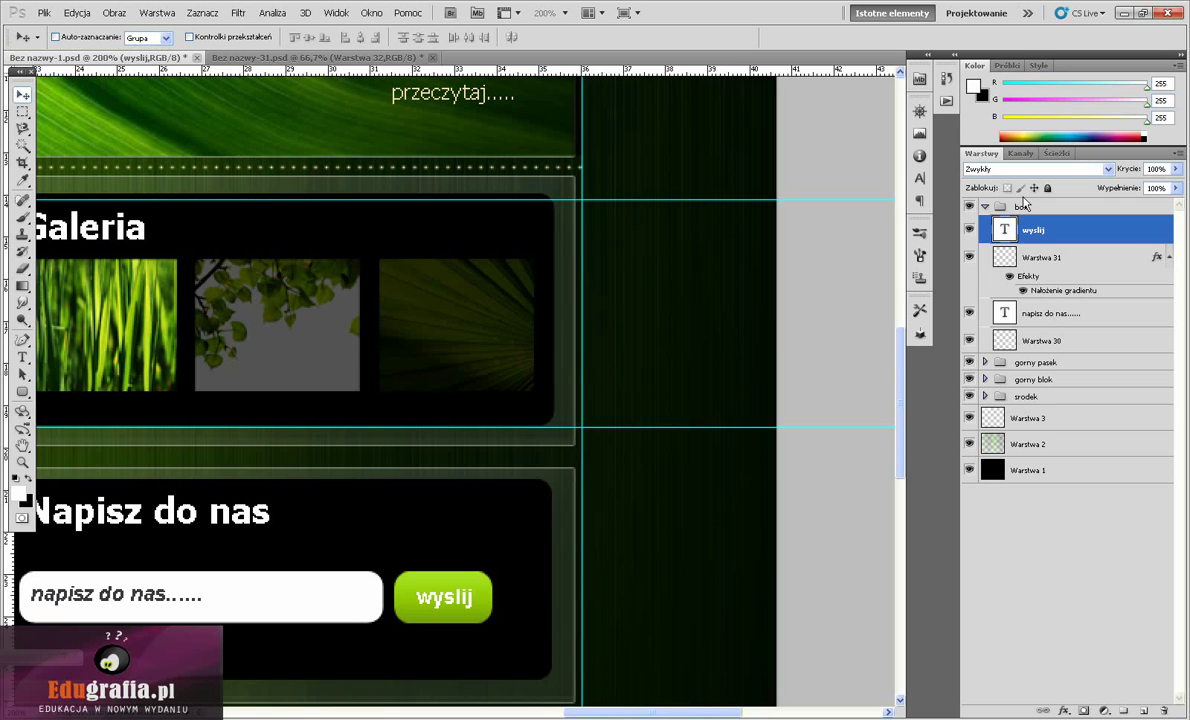
- Add a 1 px black outside Stroke at 25% opacity to the wyslij layer
right_click(1004, 233)
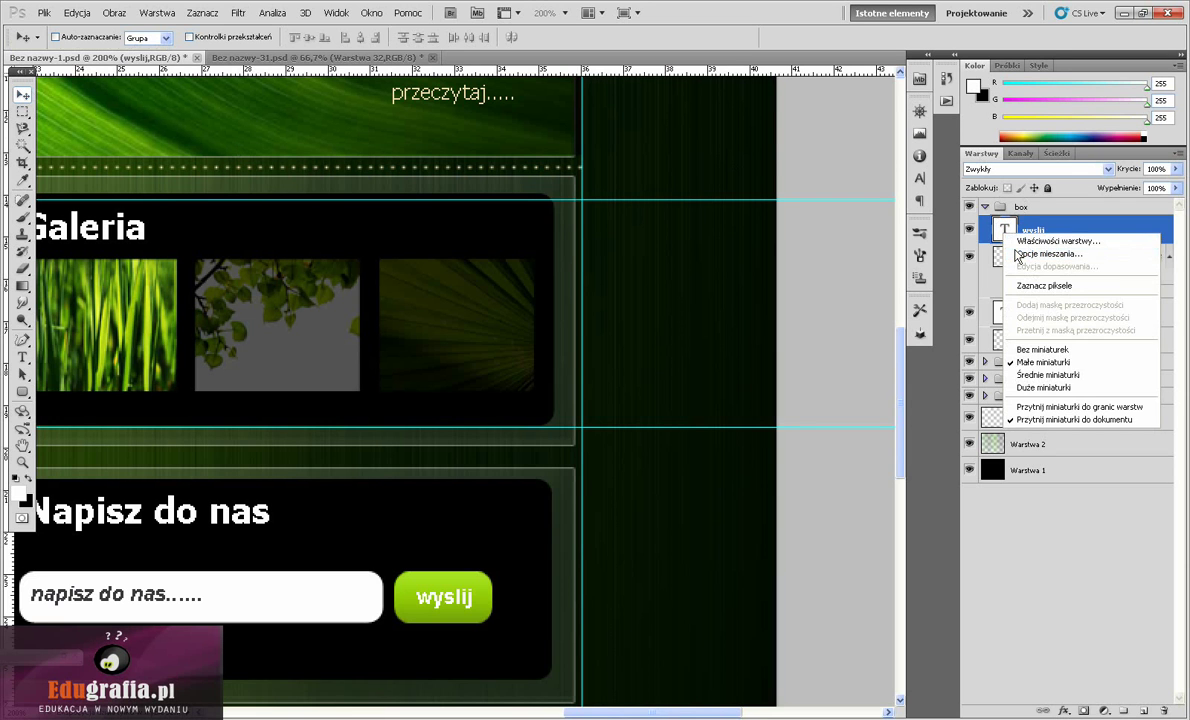
click(1049, 254)
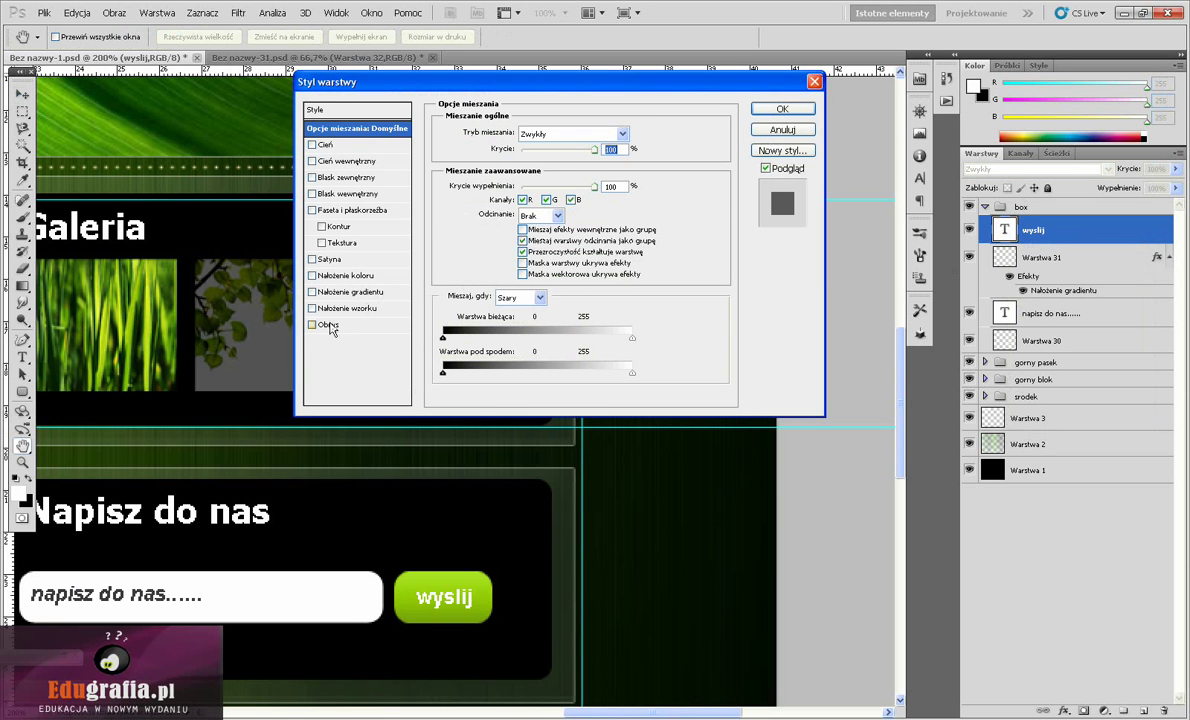
click(326, 325)
click(474, 227)
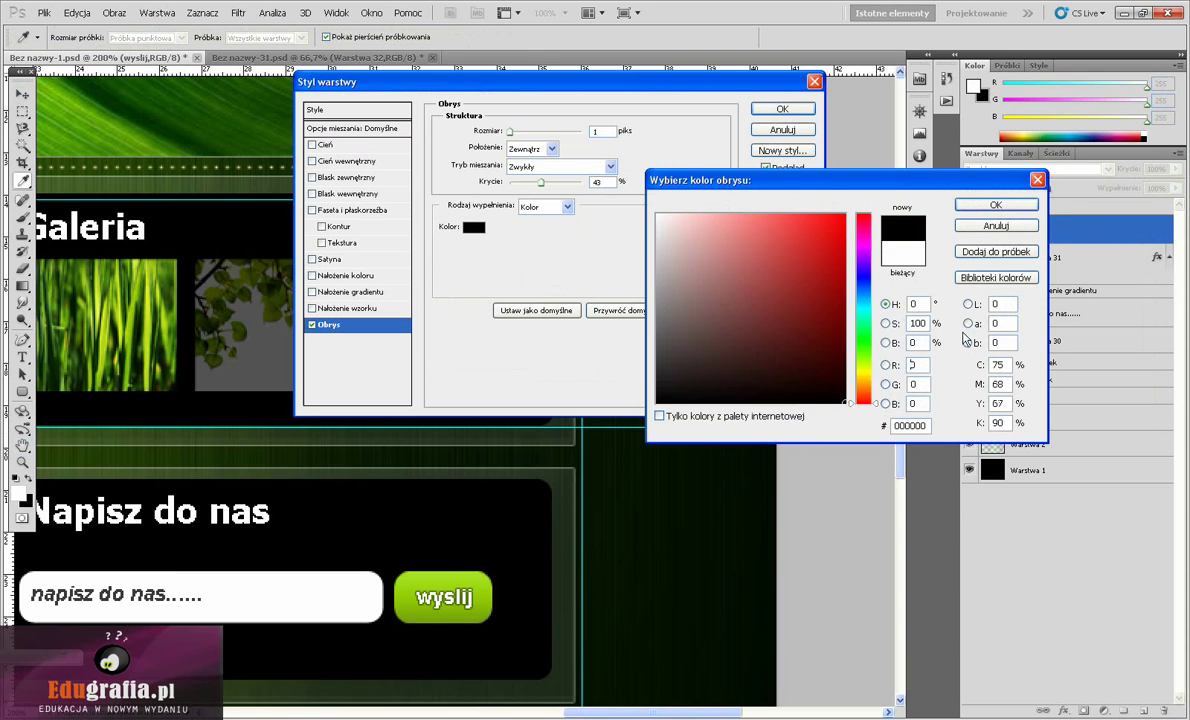
click(983, 204)
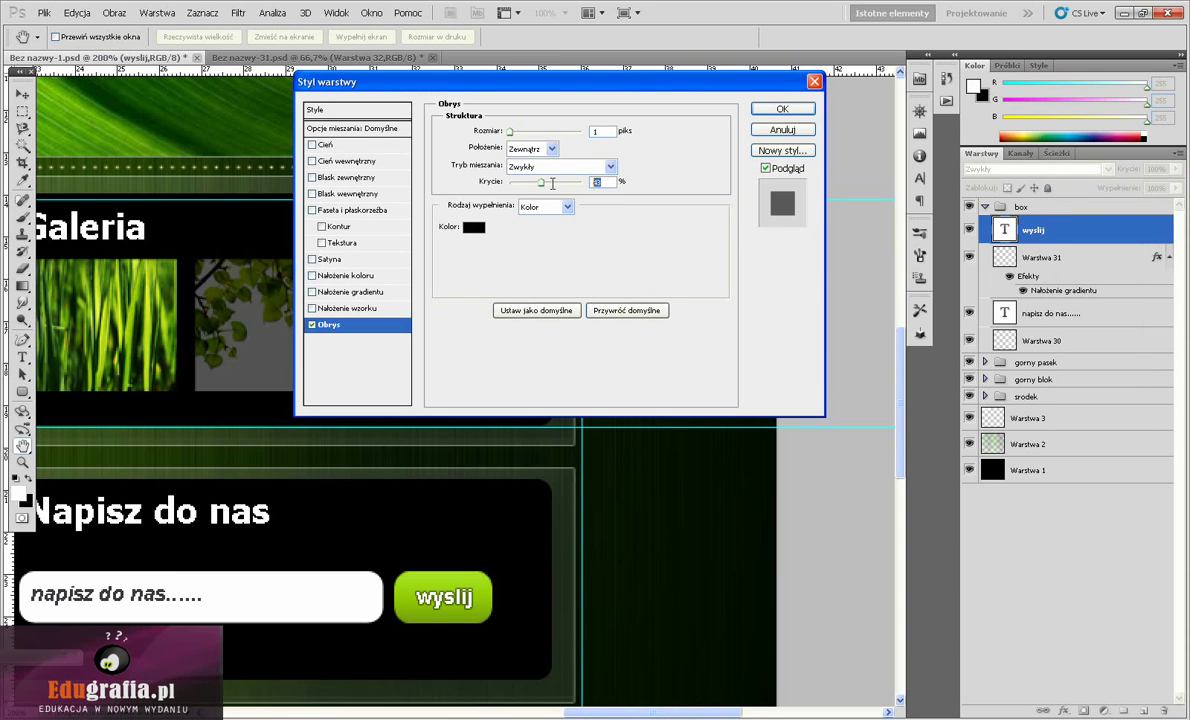
drag(553, 185, 528, 182)
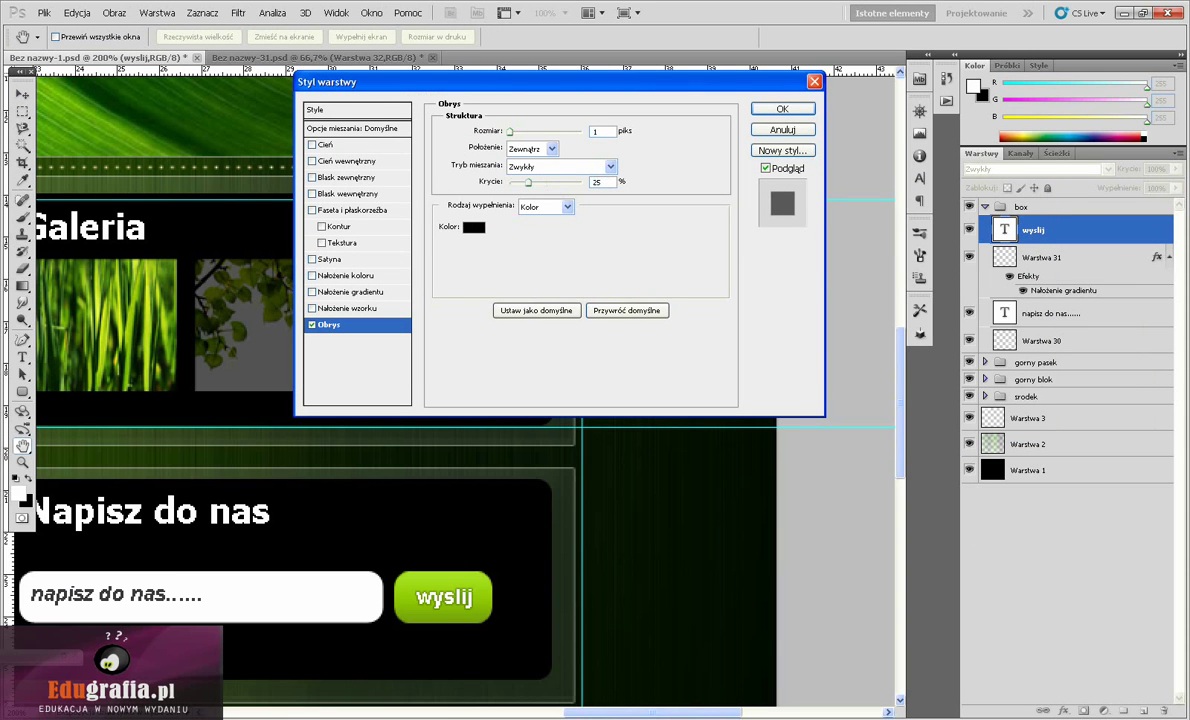
click(761, 110)
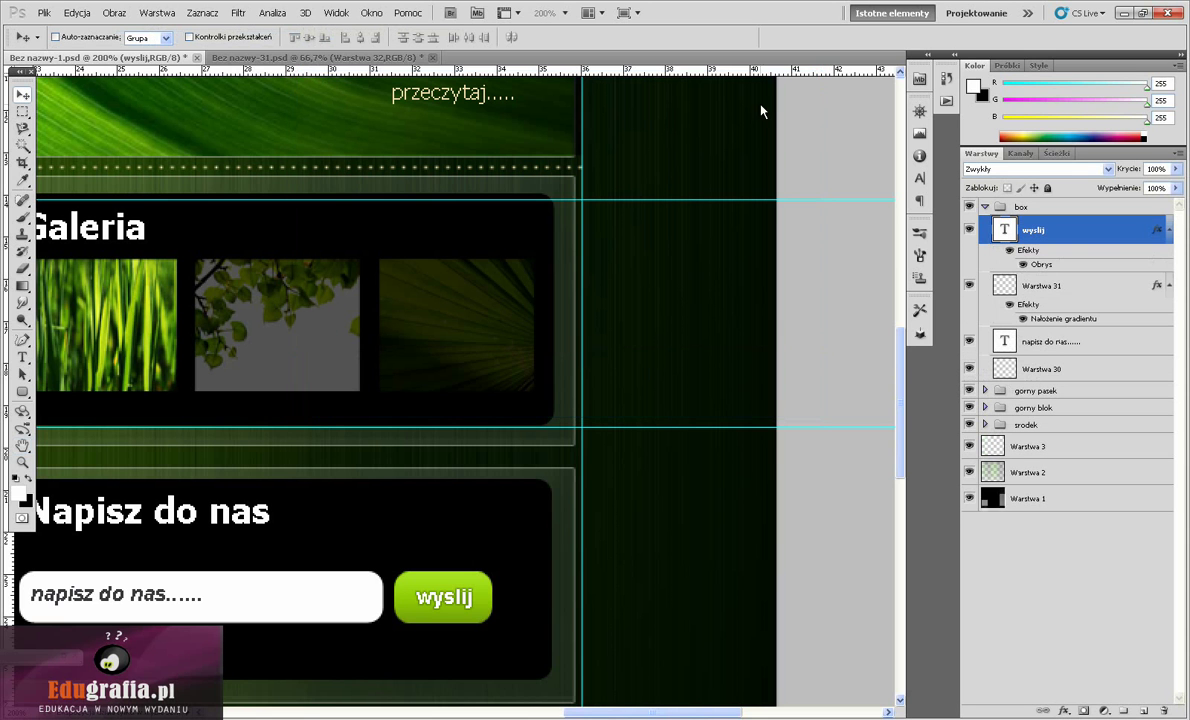
- Zoom out to 66.7% to show the whole page and turn off View > Extras
drag(703, 712, 648, 717)
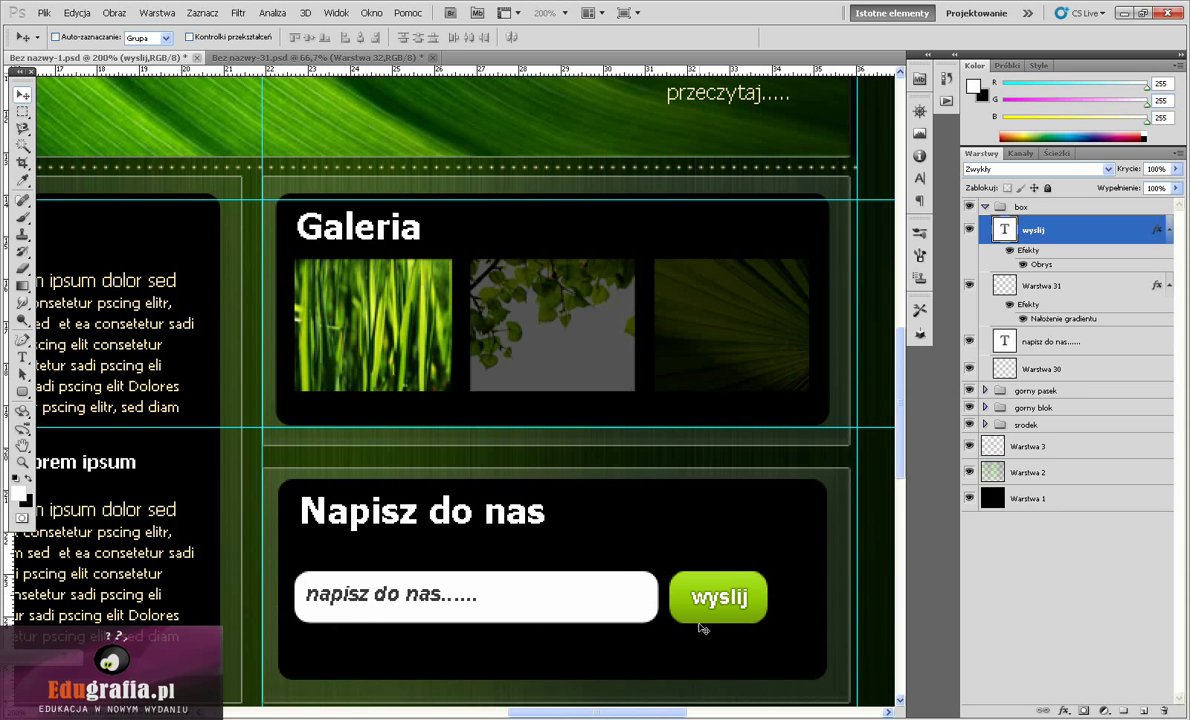
scroll(893, 506, down, 3)
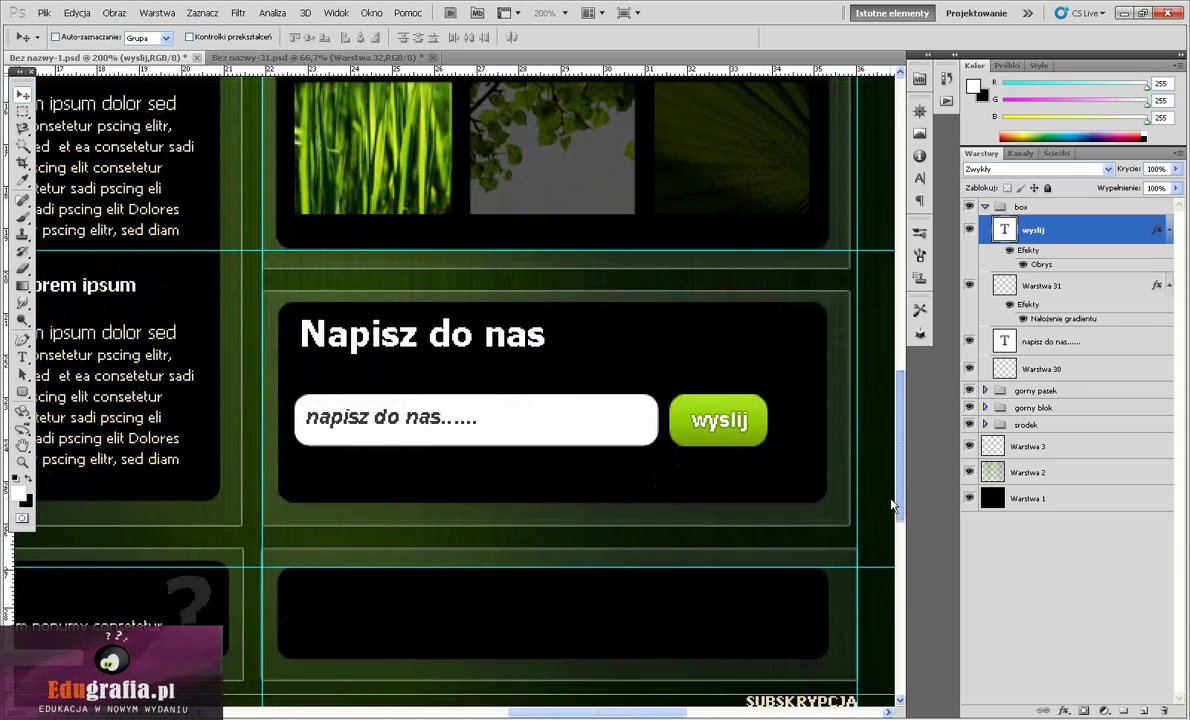
scroll(893, 500, up, 1)
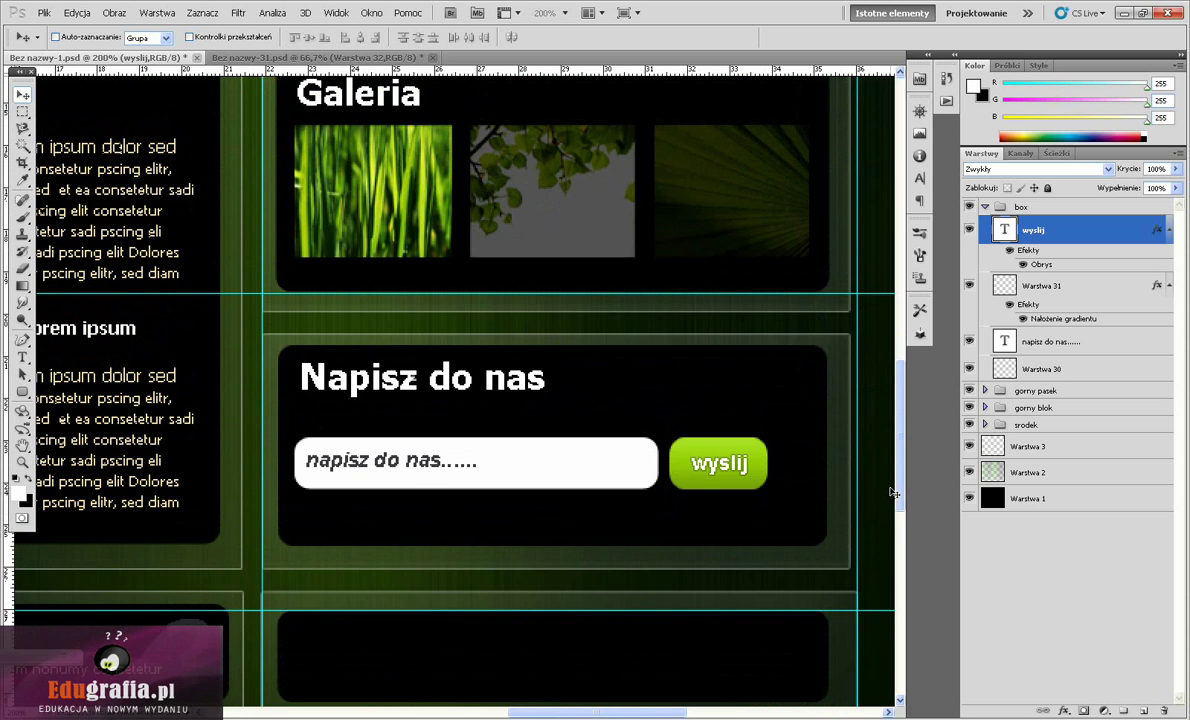
key(ctrl+minus)
key(ctrl+minus)
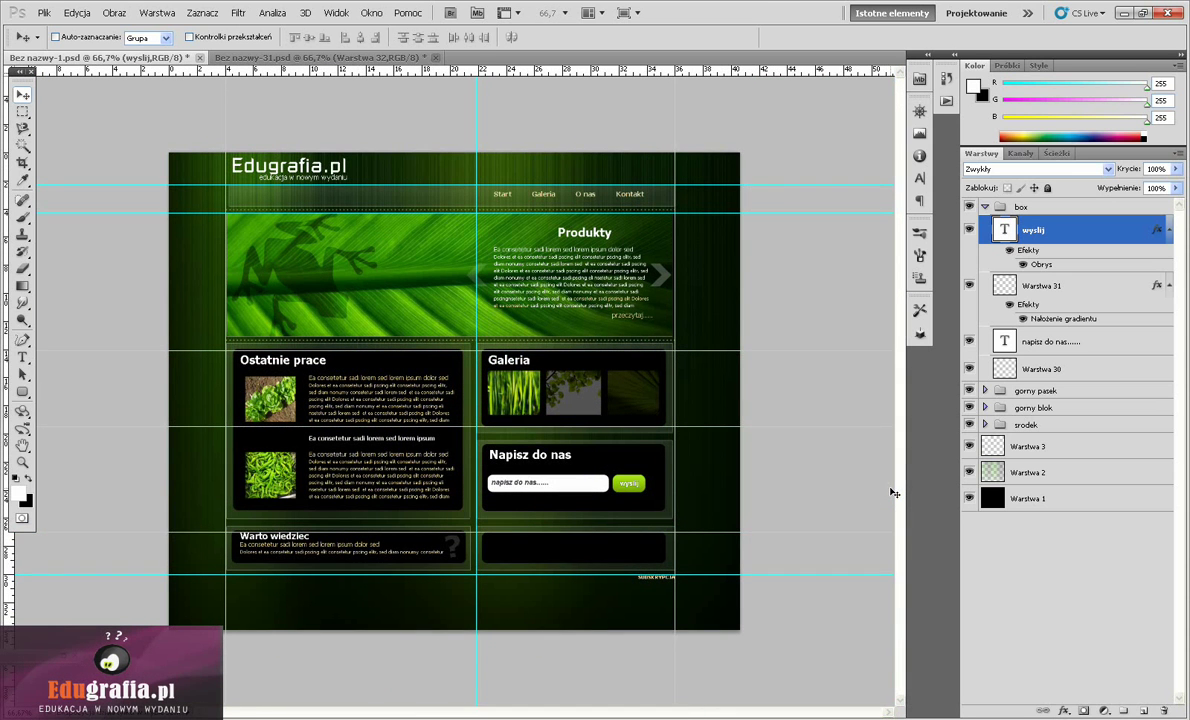
click(338, 14)
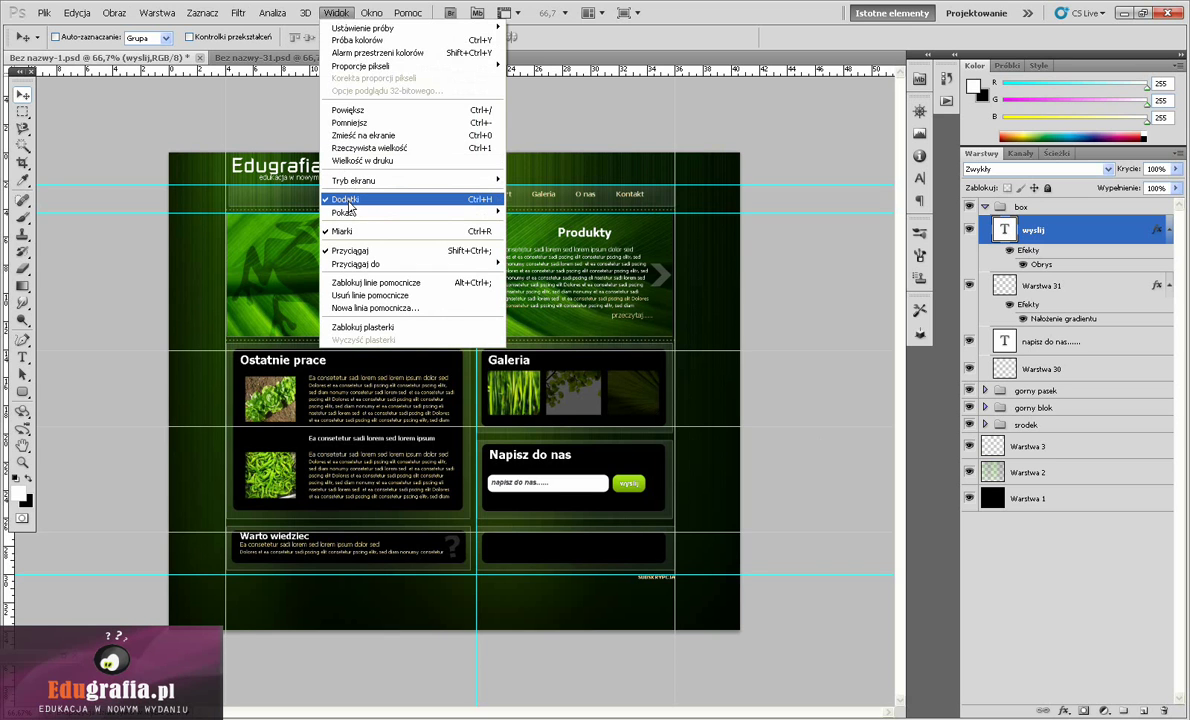
click(347, 200)
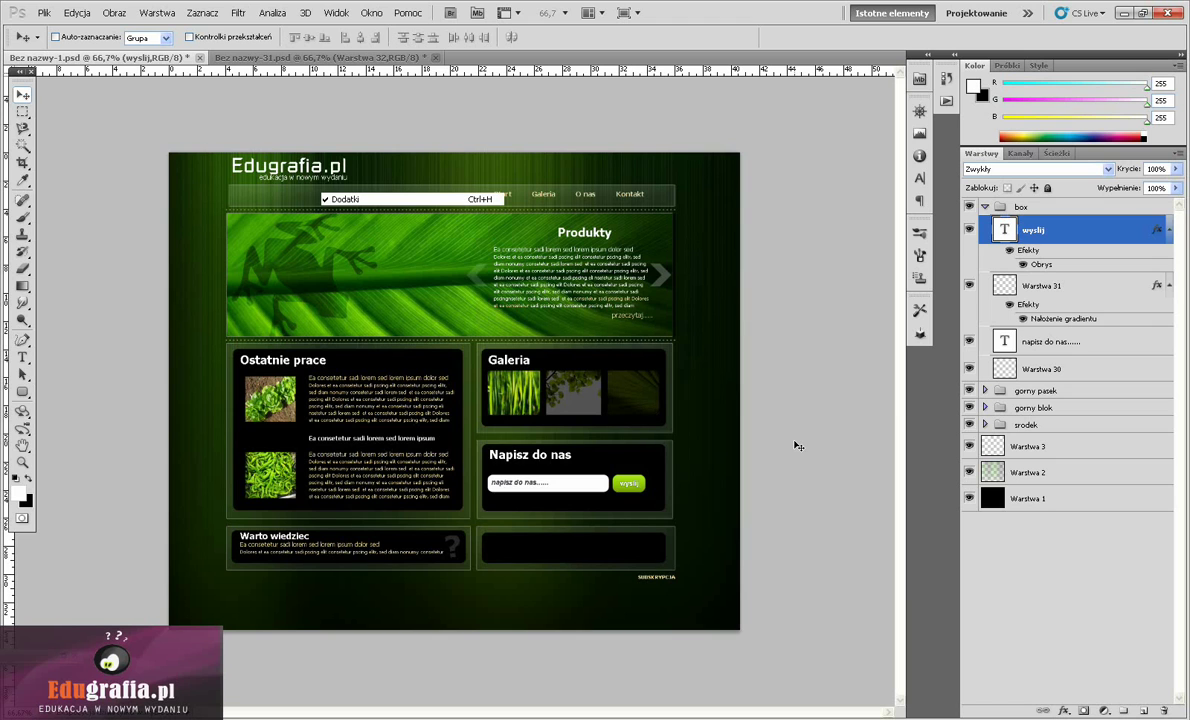